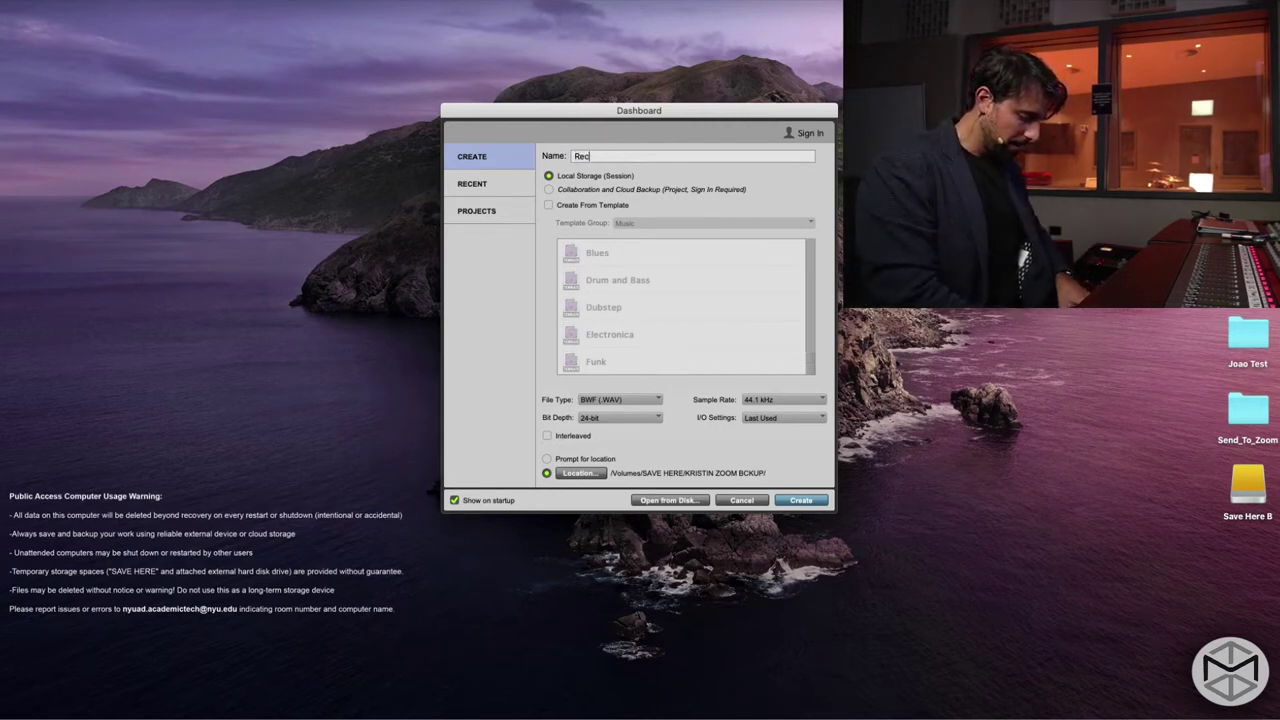
Name the new session Rec RPT and keep its sample rate at 44.1 kHz
text(RPT)
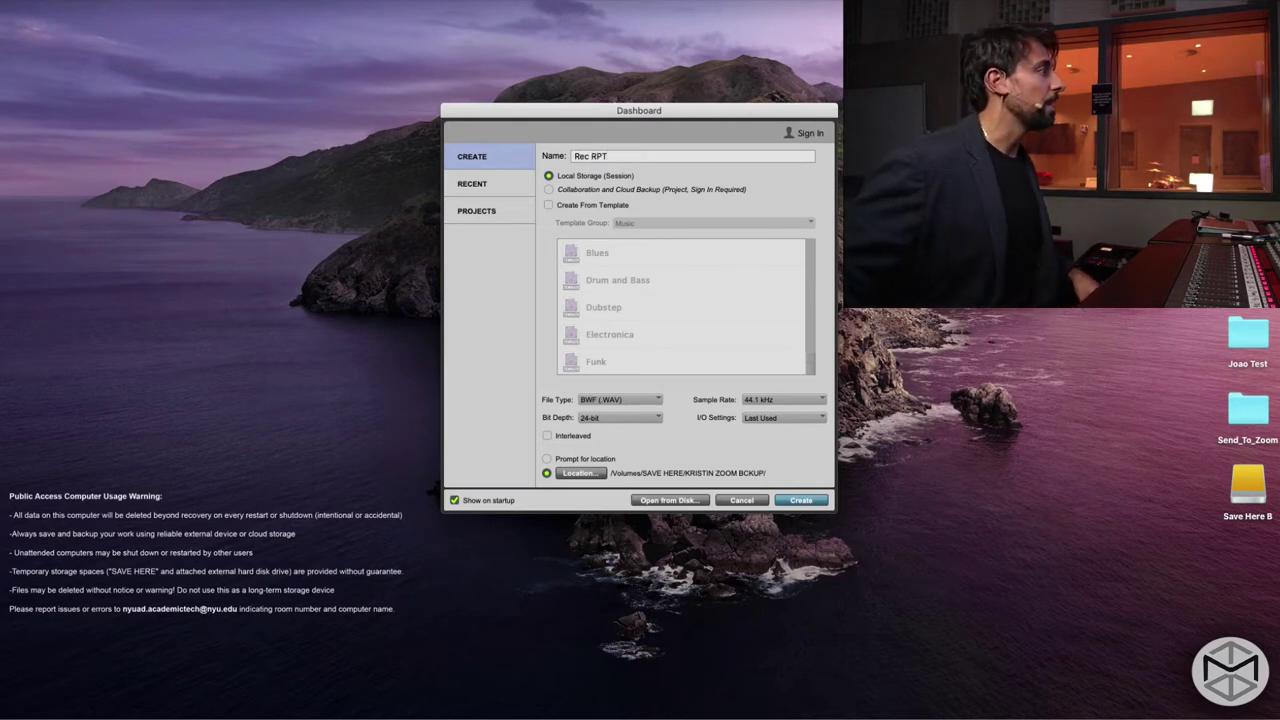
click(795, 403)
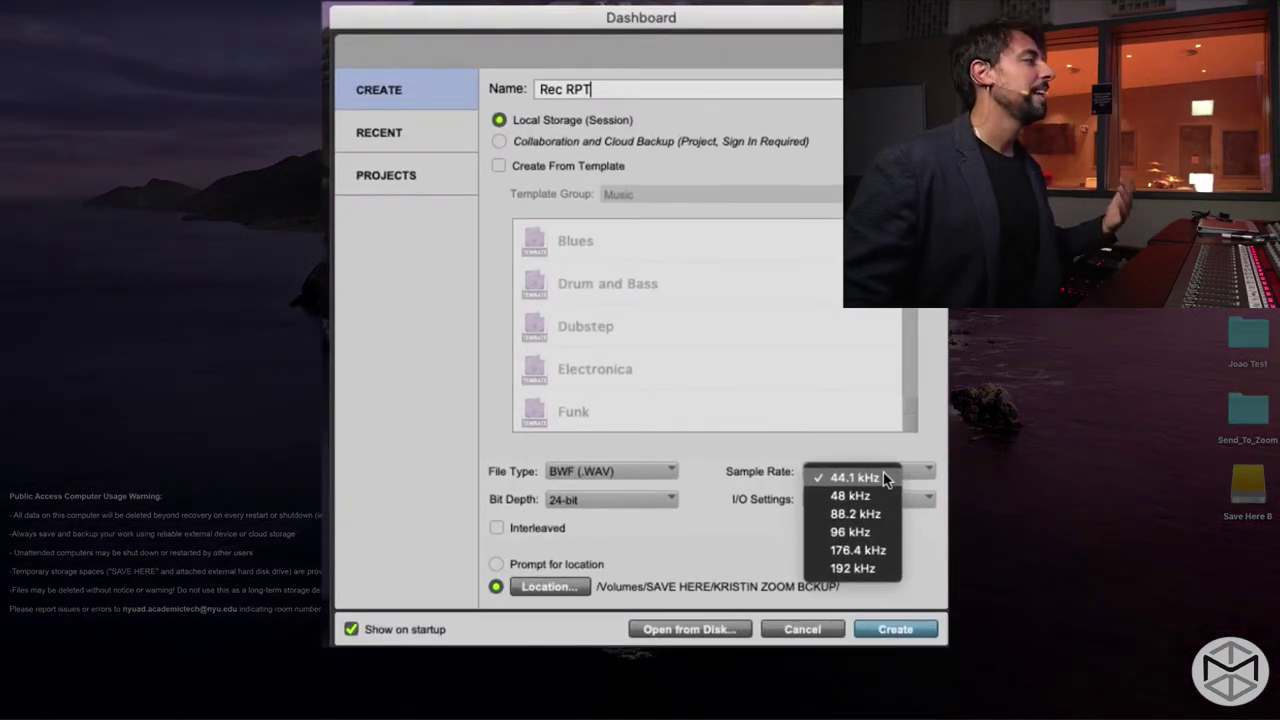
click(694, 548)
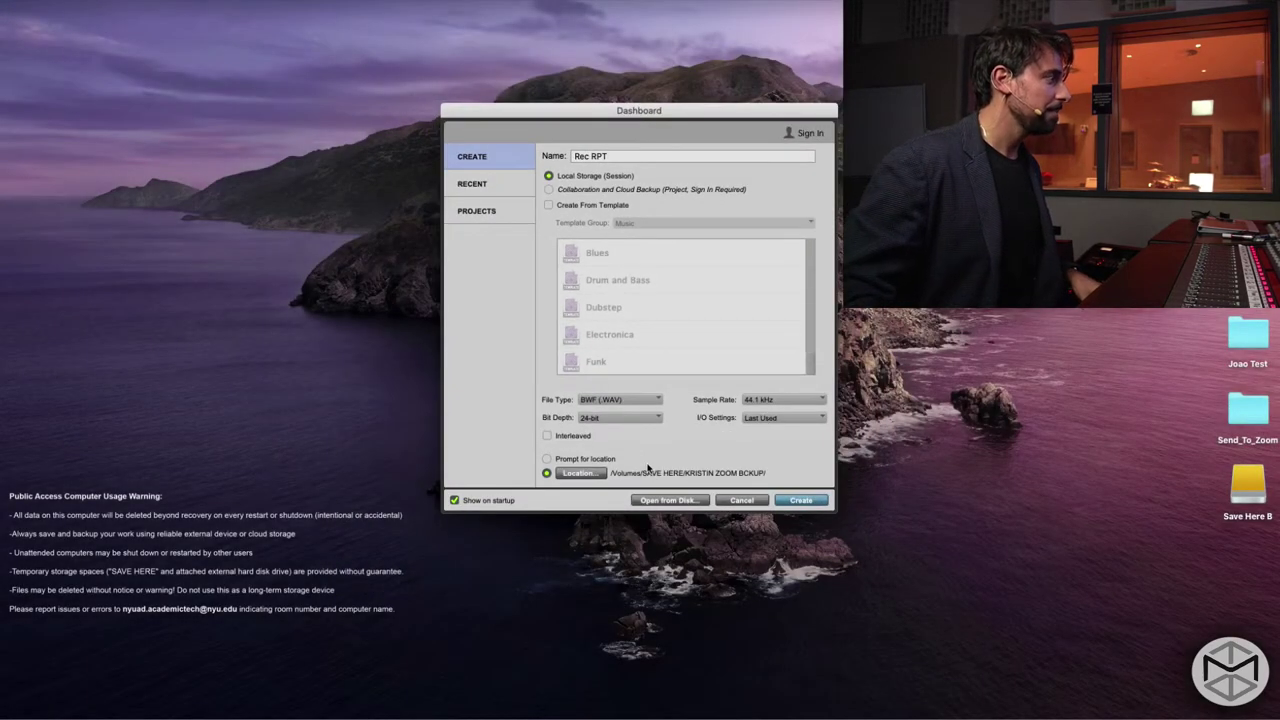
Create the session inside a new folder named Project Rec on the Save Here B drive
click(578, 473)
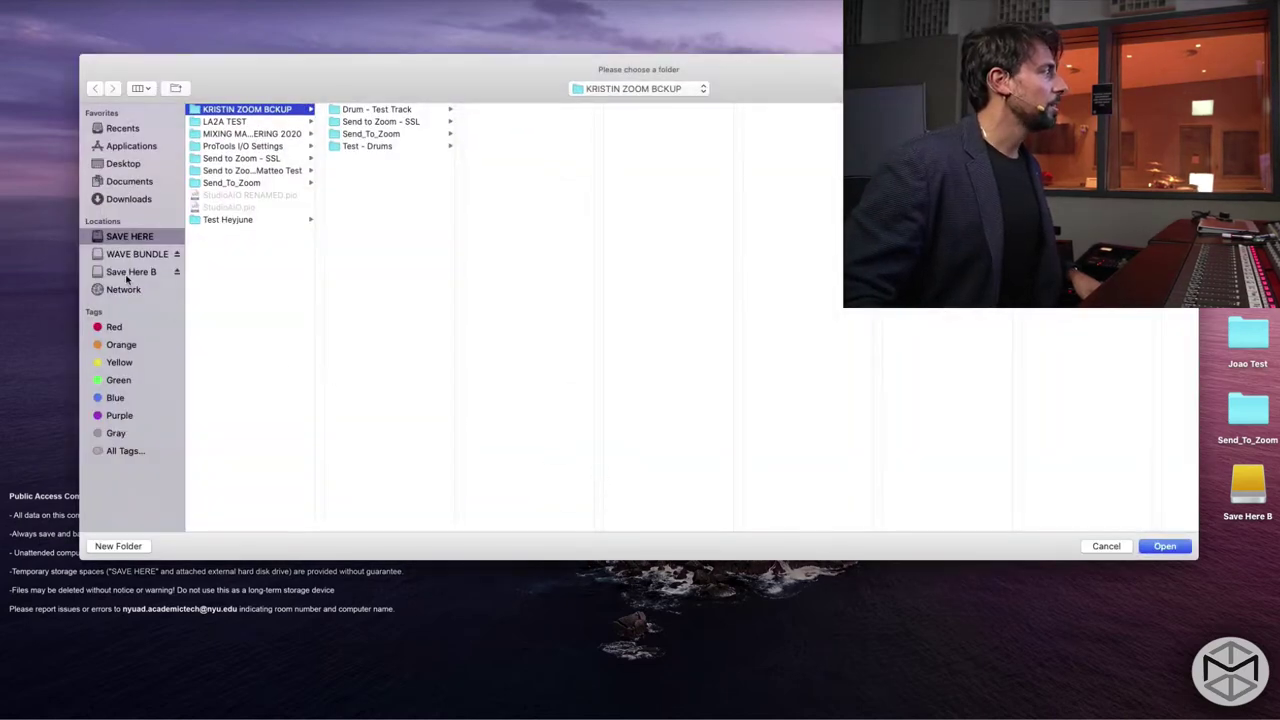
click(124, 272)
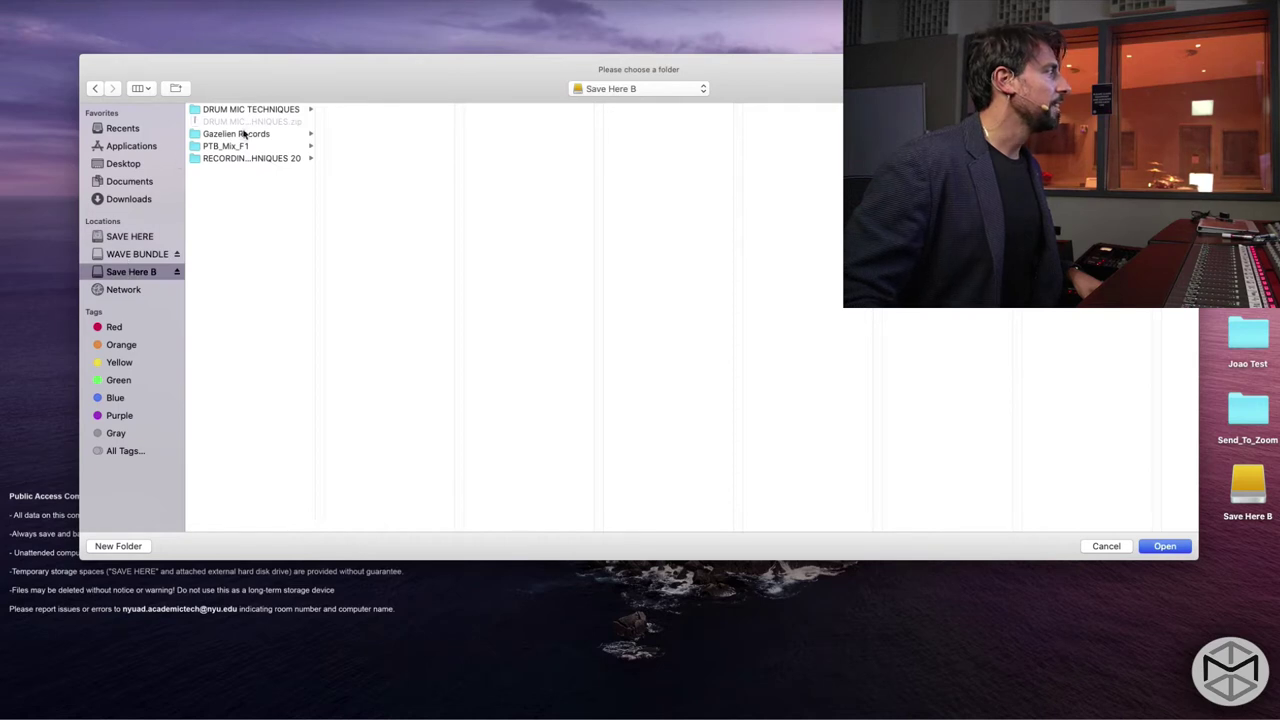
click(117, 546)
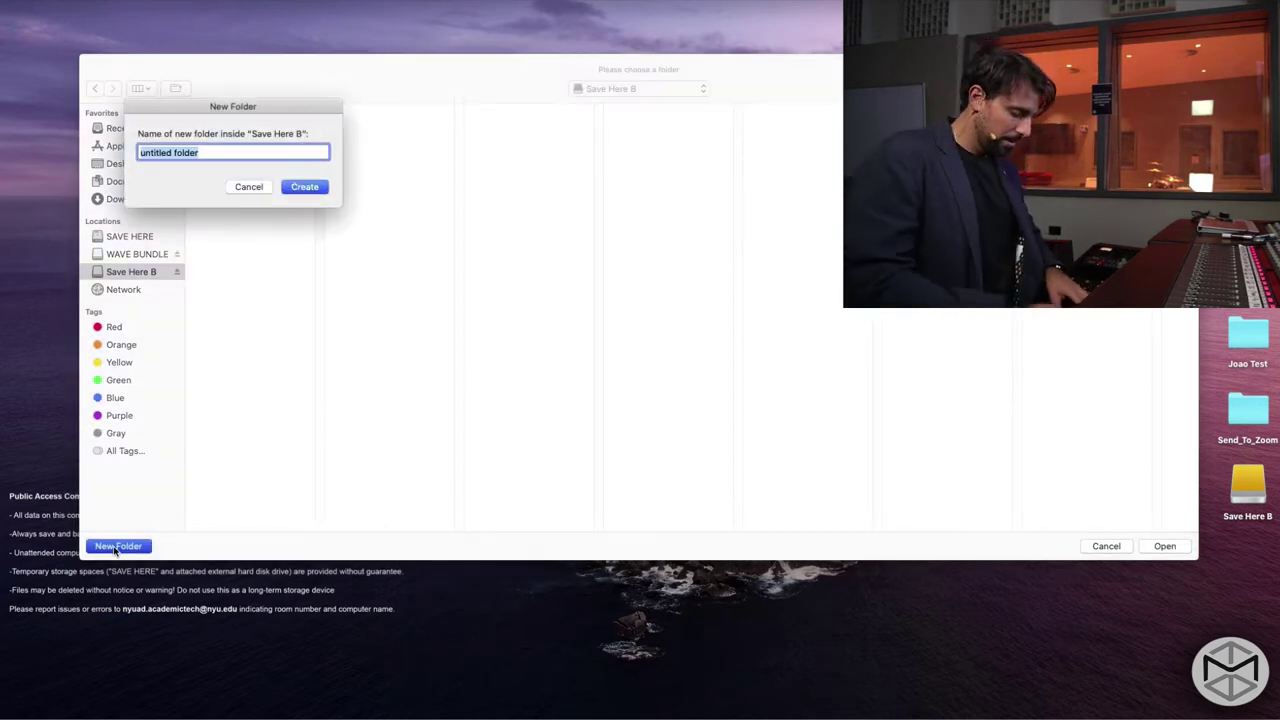
text(Pro)
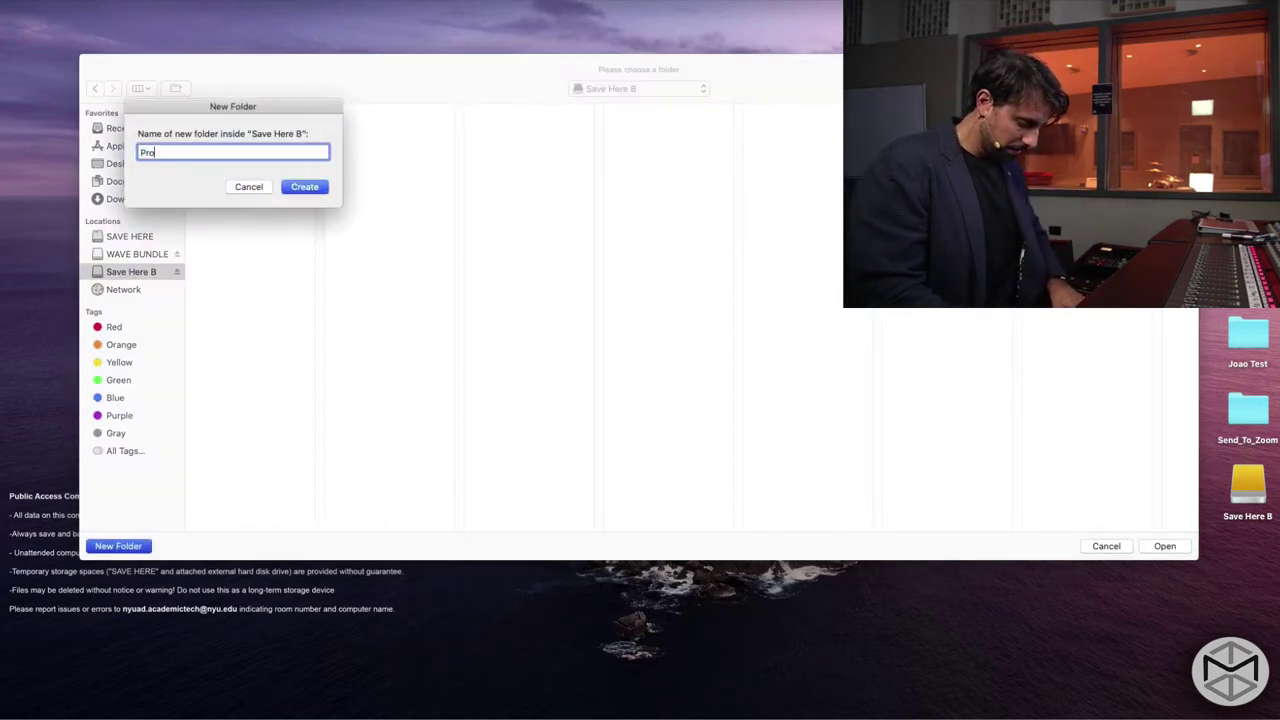
text(ject REC)
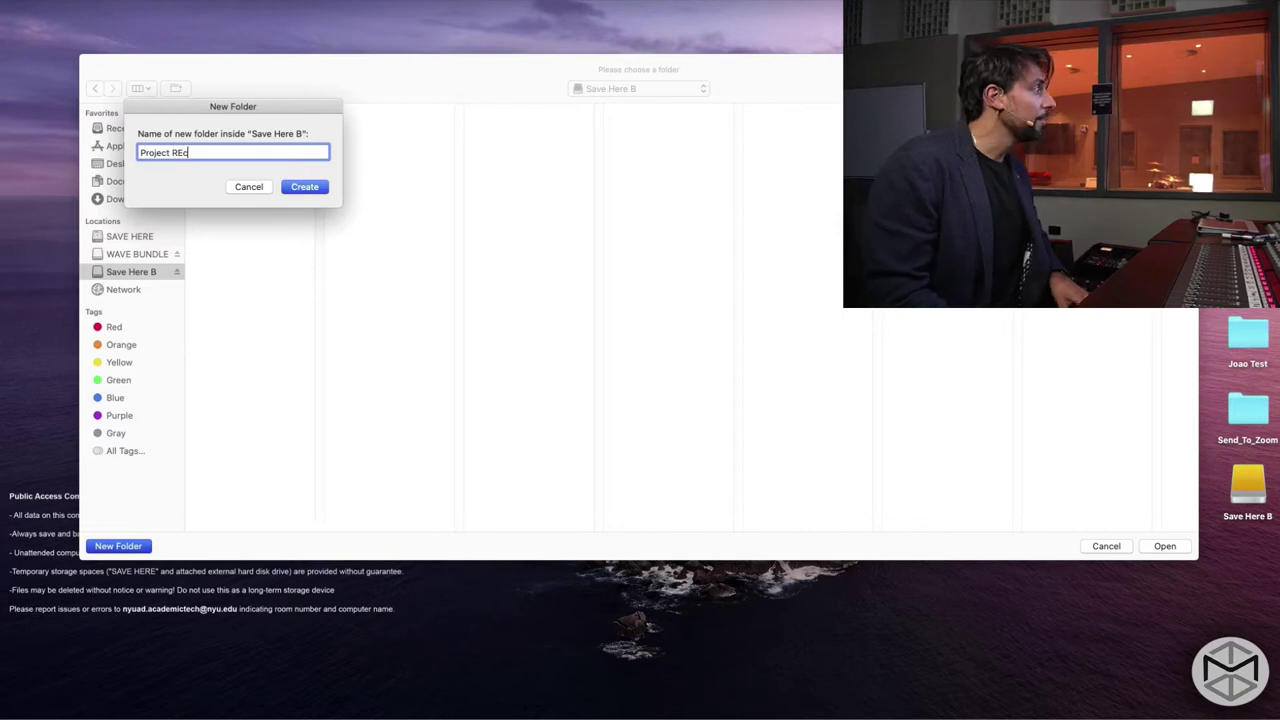
key(BackSpace)
key(BackSpace)
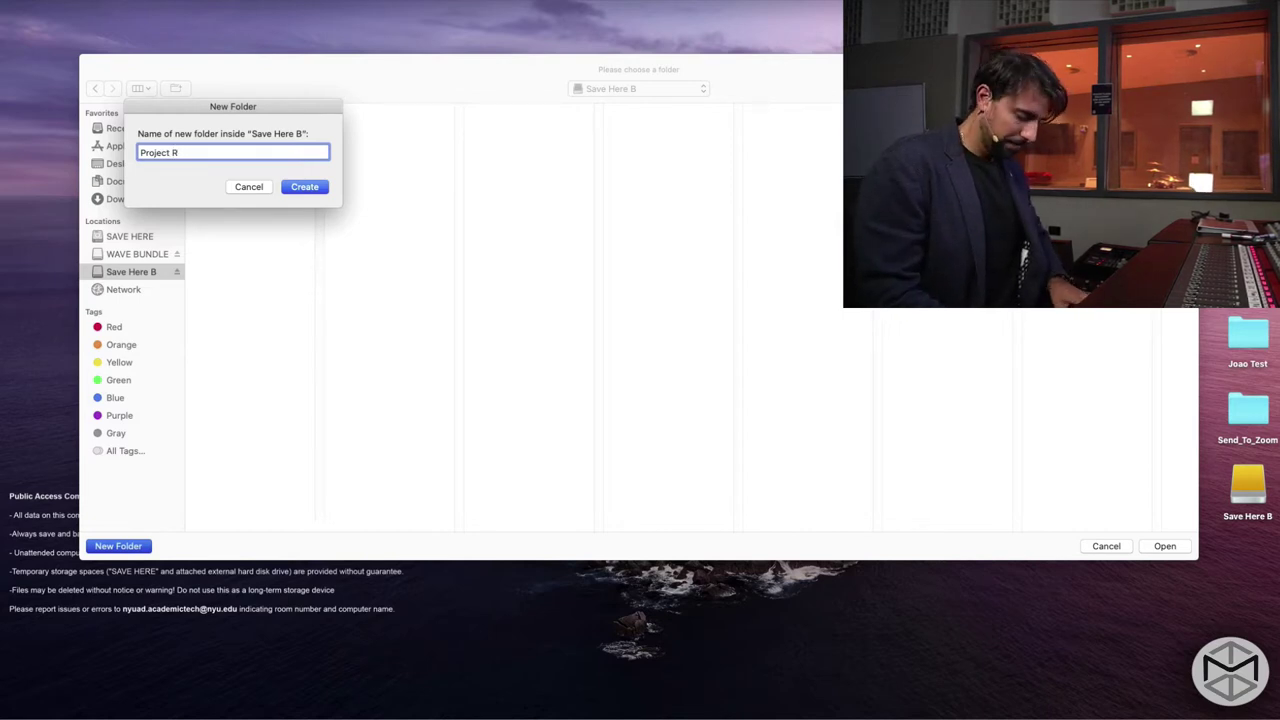
text(ec)
key(Return)
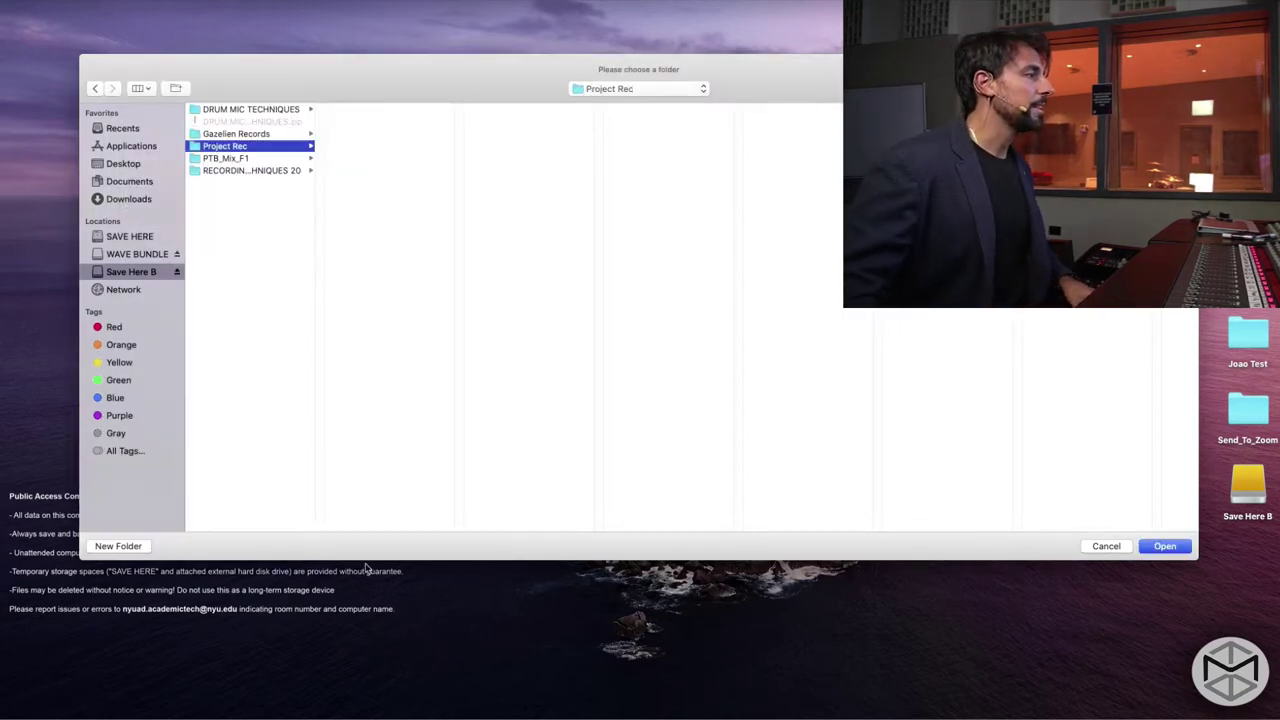
click(1166, 547)
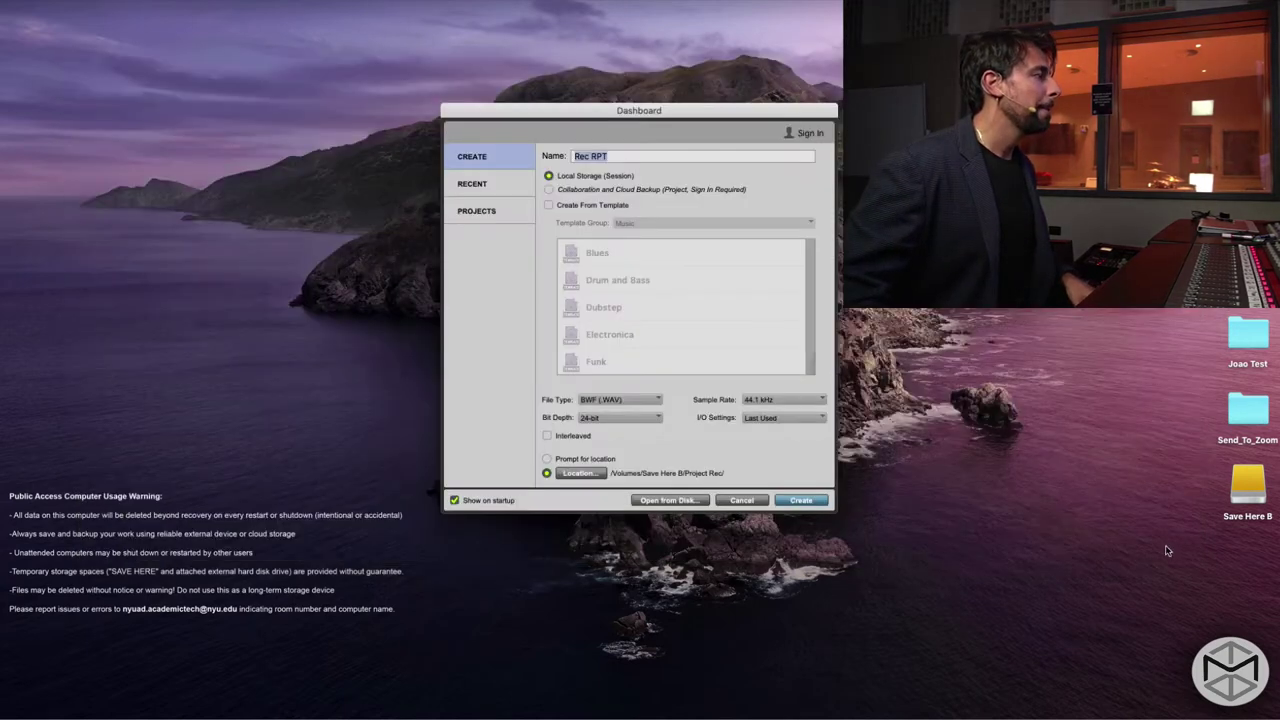
click(801, 500)
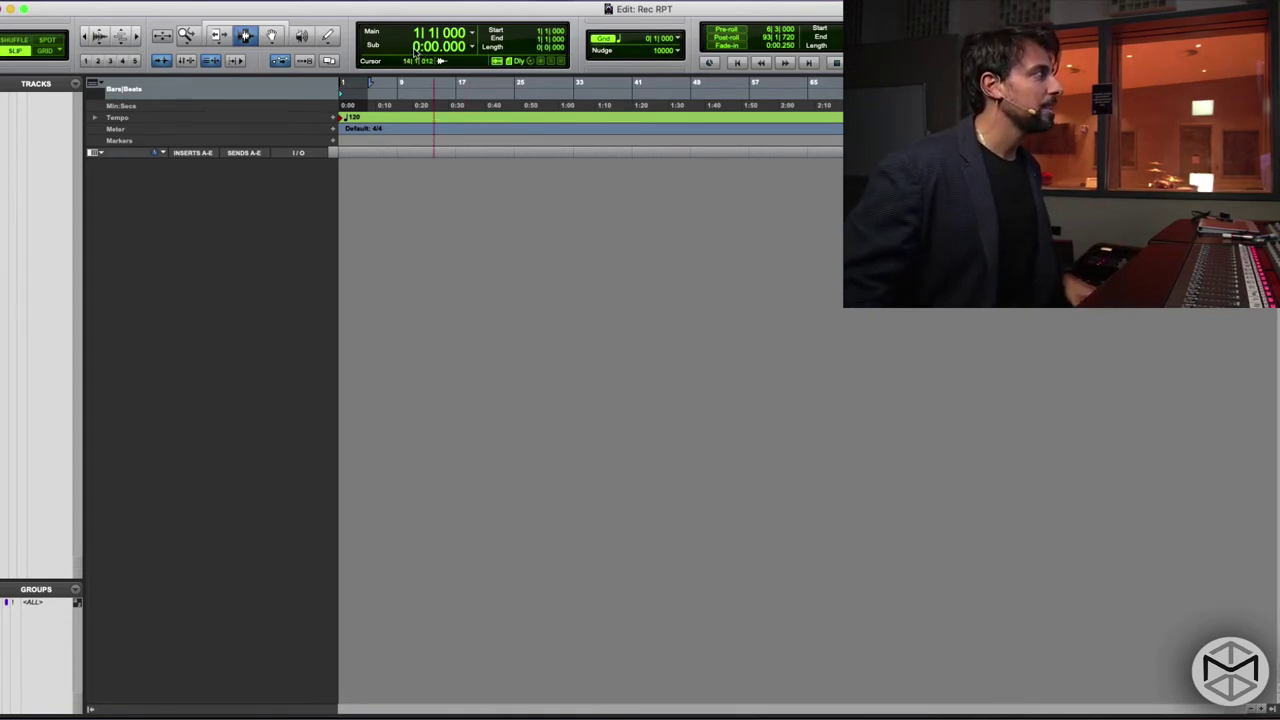
Open the I/O Setup and look through its input, output, bus and insert sections
click(401, 2)
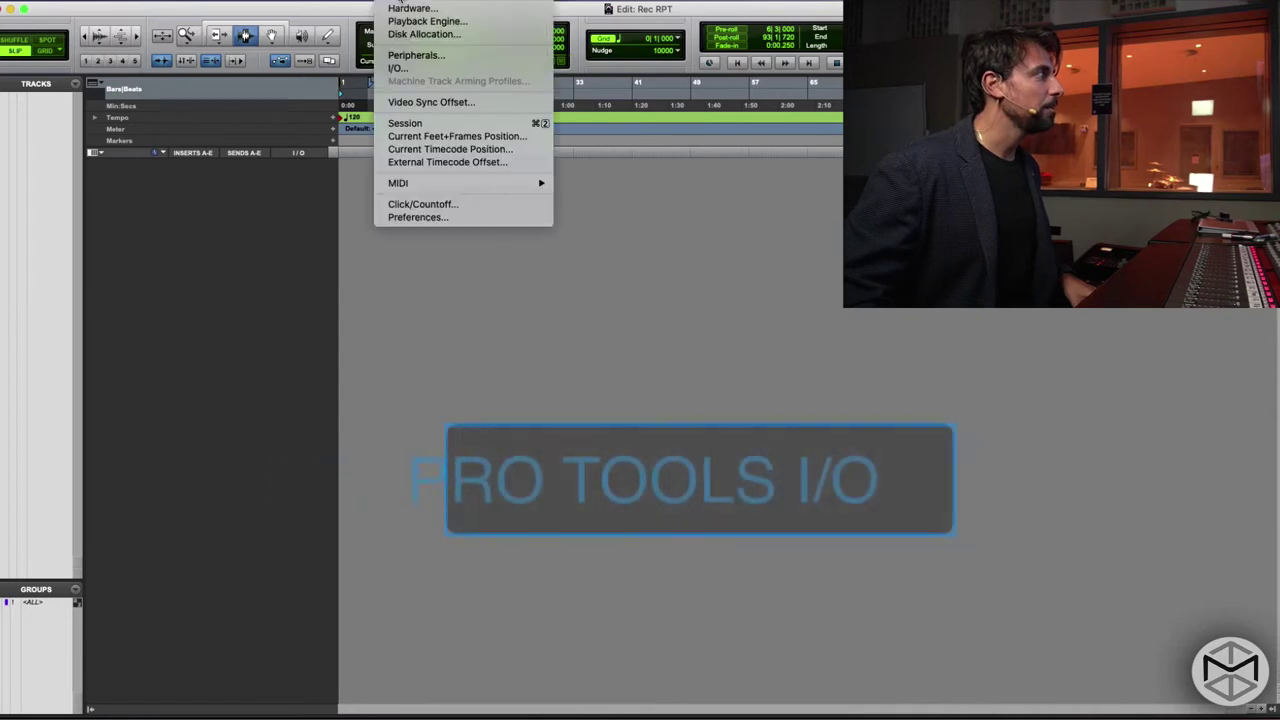
click(400, 68)
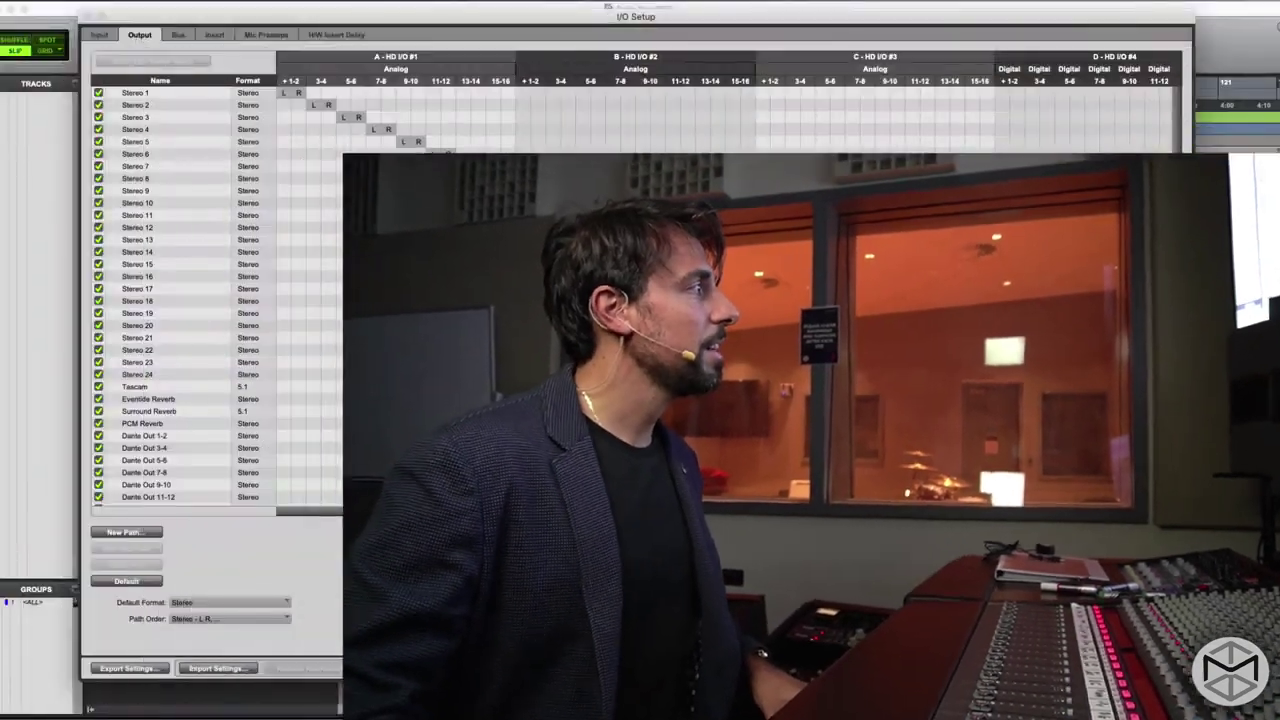
click(99, 34)
click(139, 34)
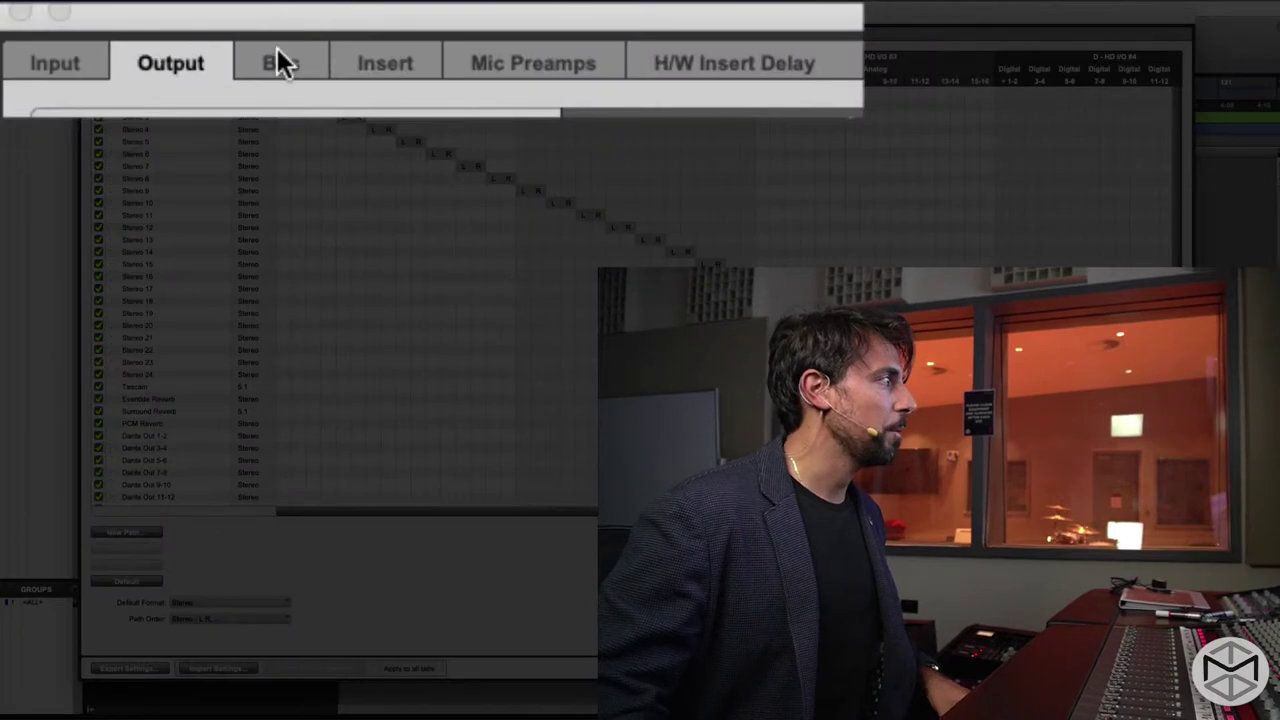
click(283, 63)
click(380, 70)
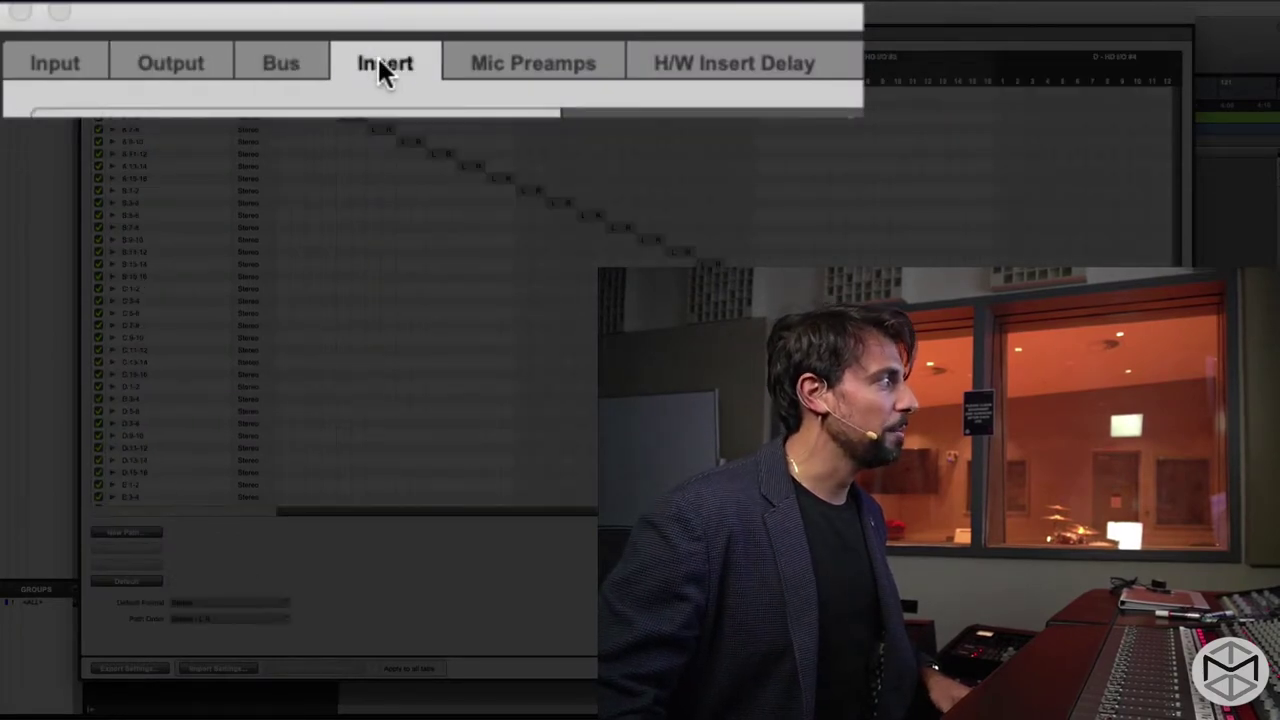
Examine the path names and routing assignments for the inputs, outputs and busses in the I/O Setup
click(63, 60)
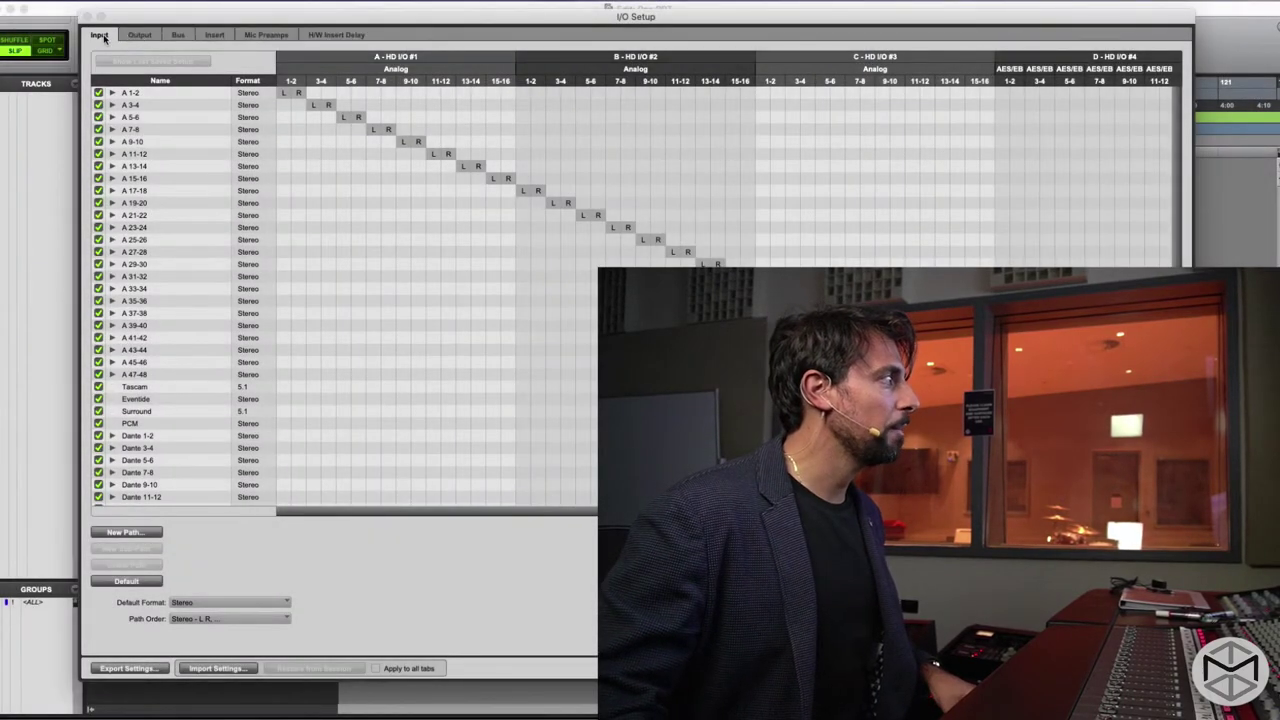
click(139, 35)
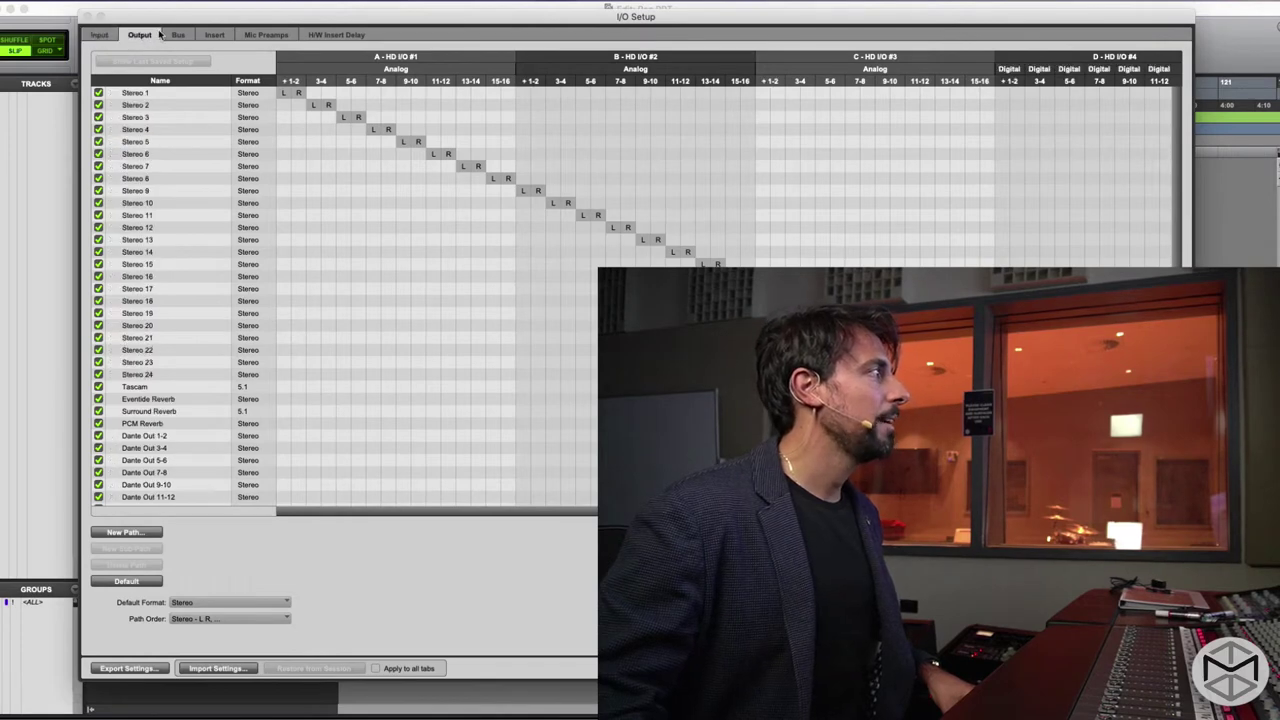
click(178, 35)
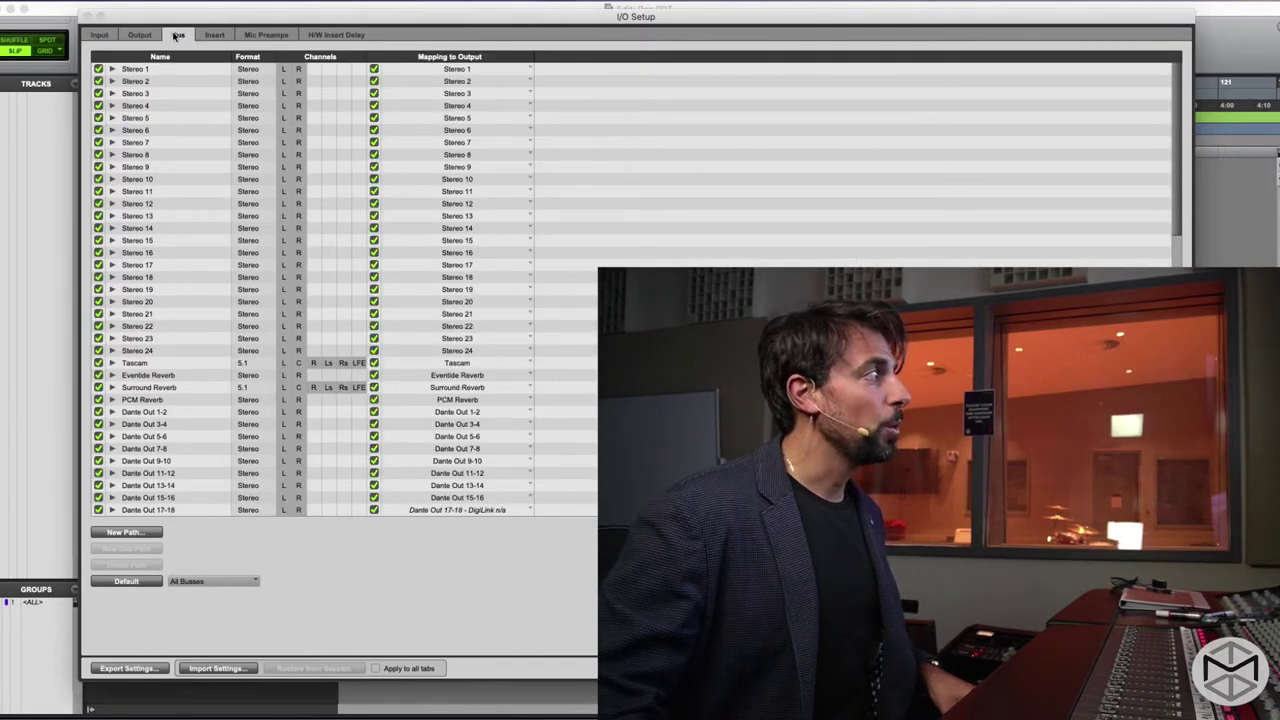
click(117, 38)
click(133, 37)
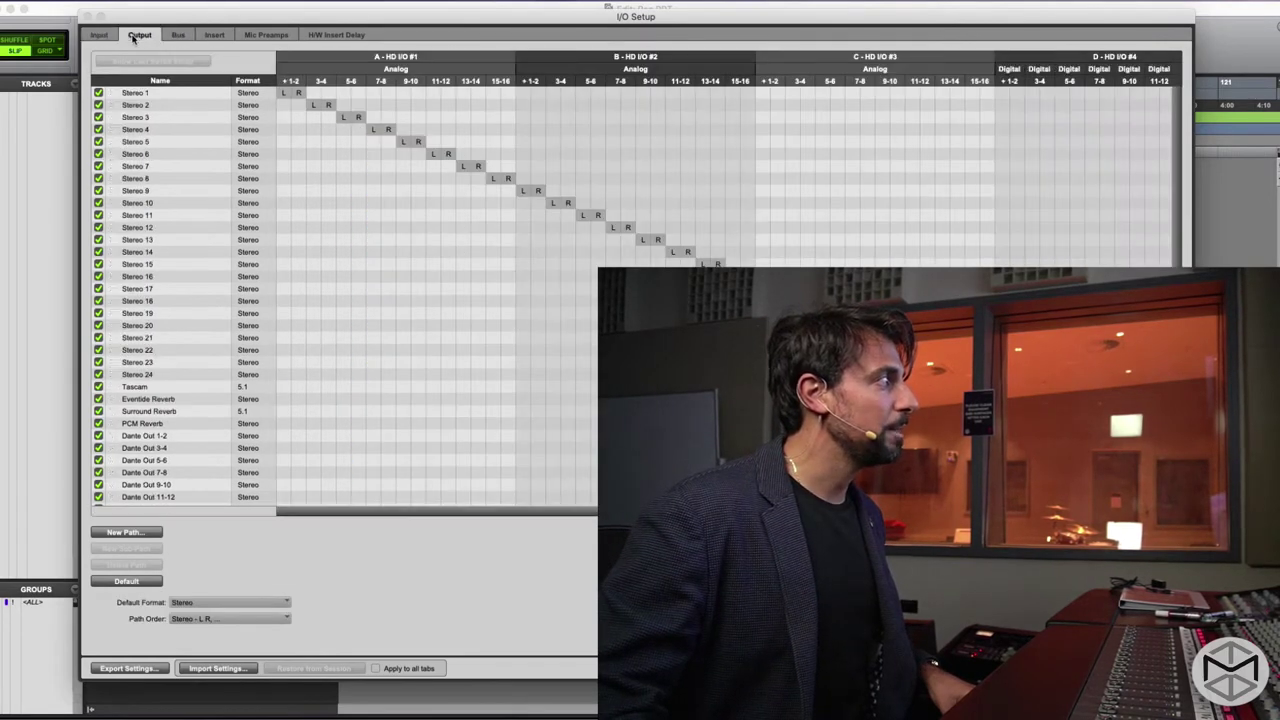
click(100, 36)
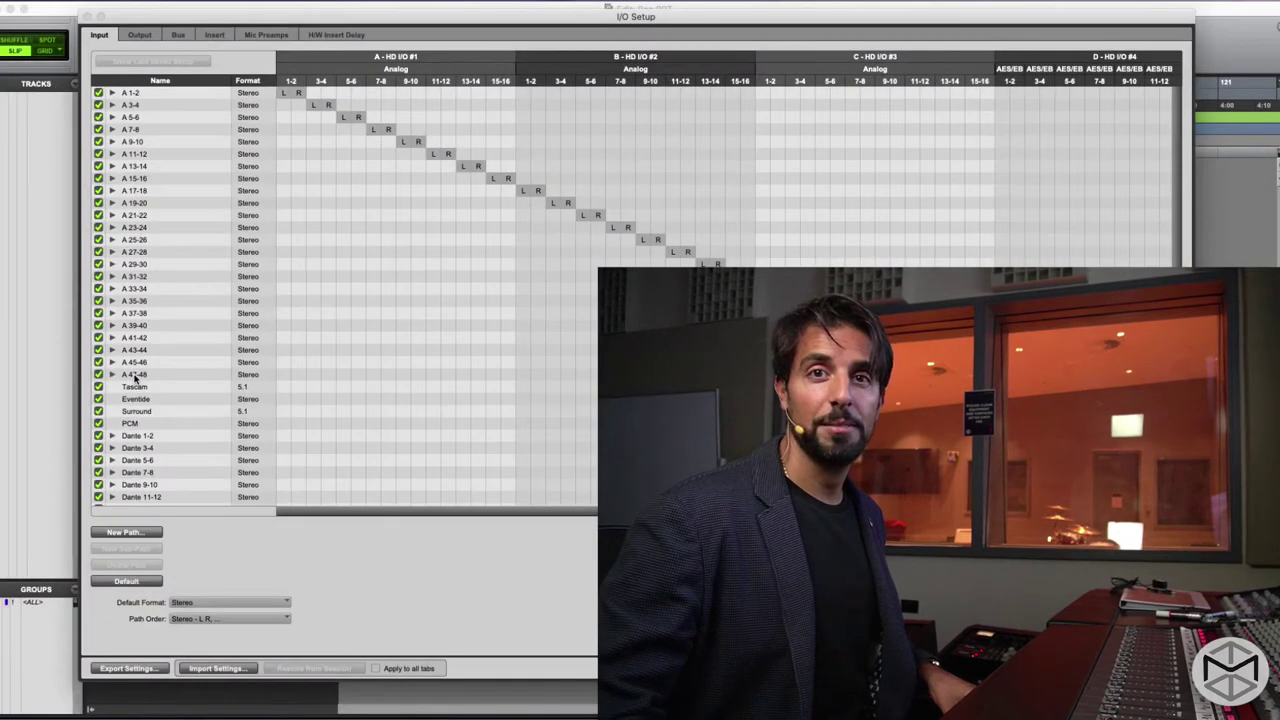
click(139, 34)
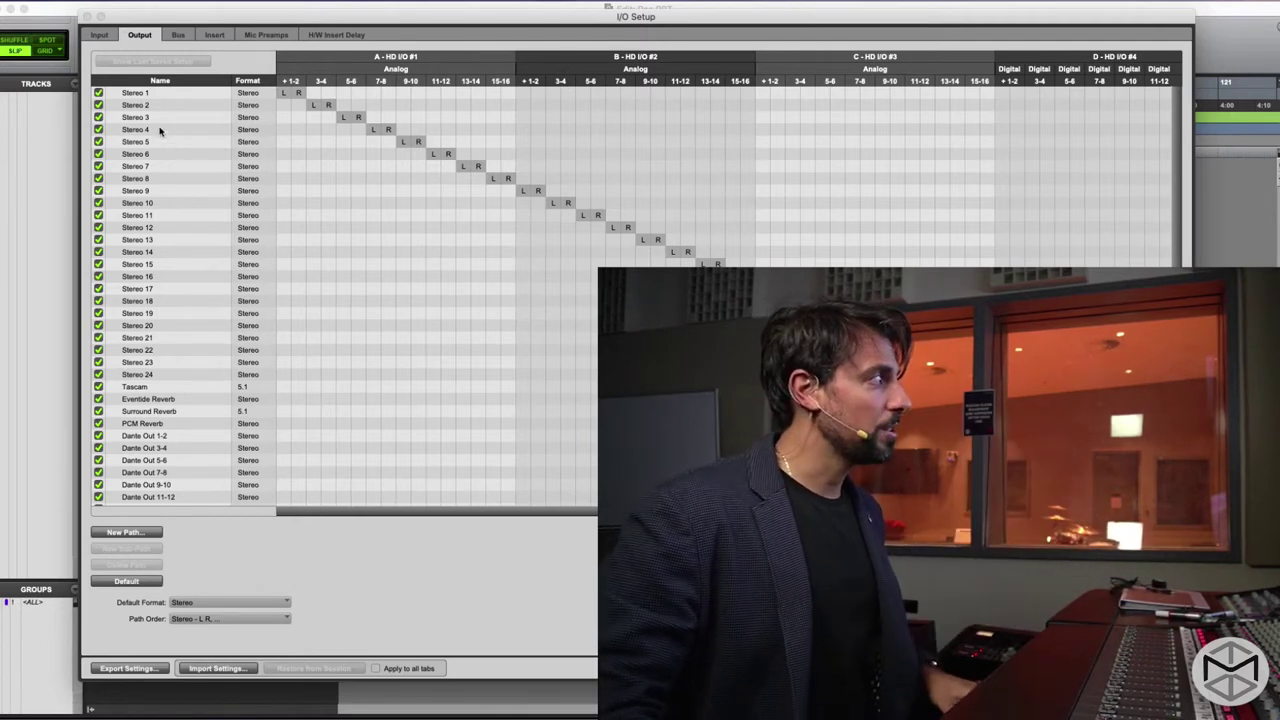
click(177, 36)
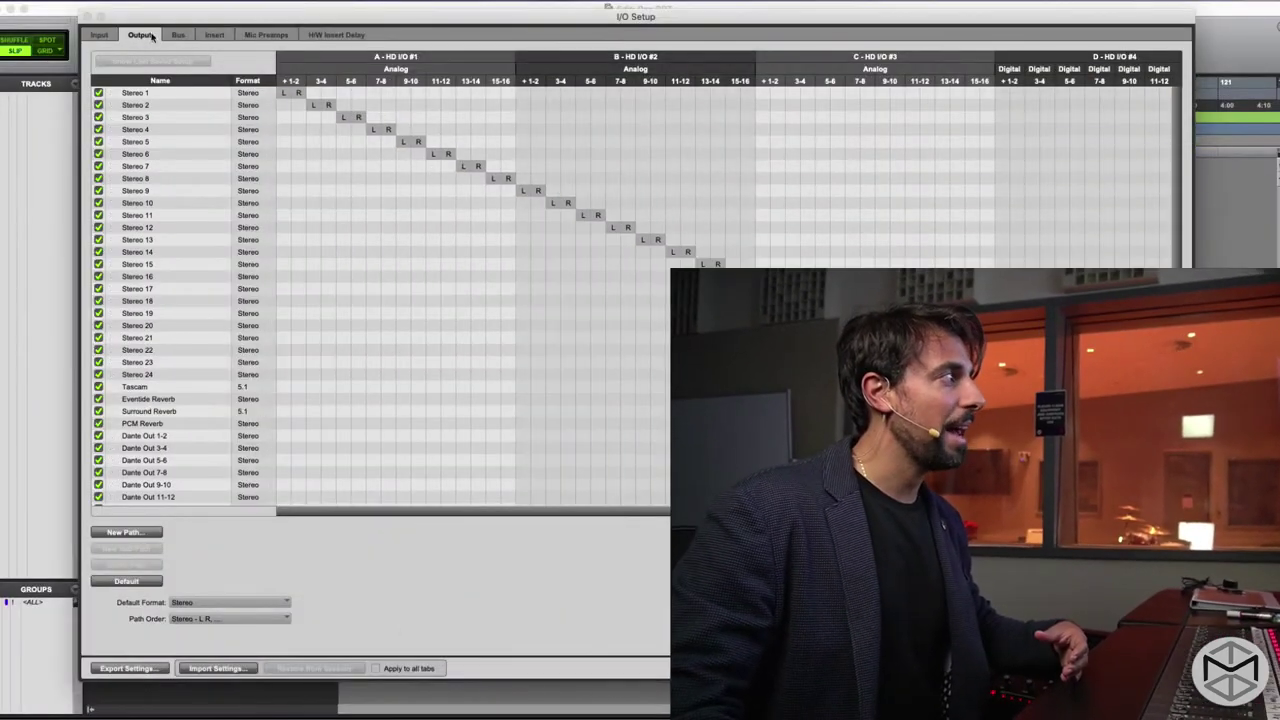
click(184, 38)
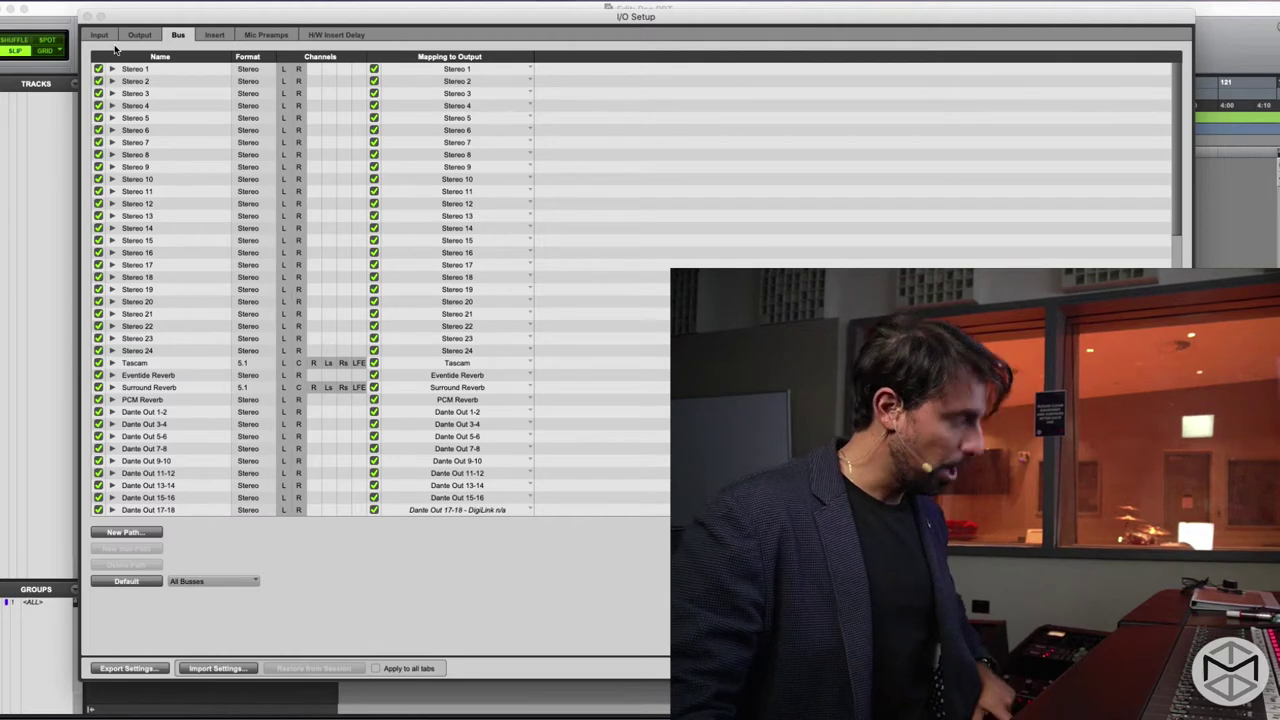
Import the StudioAIO.pio I/O settings and delete the unused busses
click(215, 668)
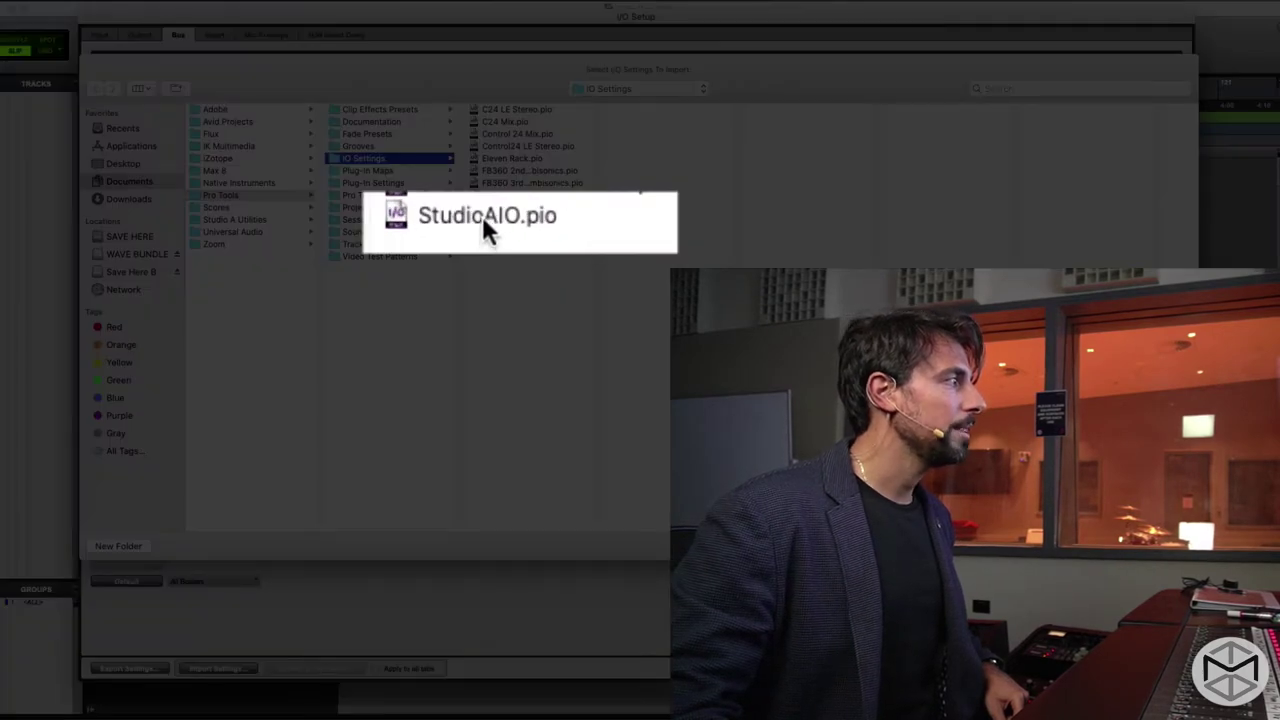
double_click(483, 214)
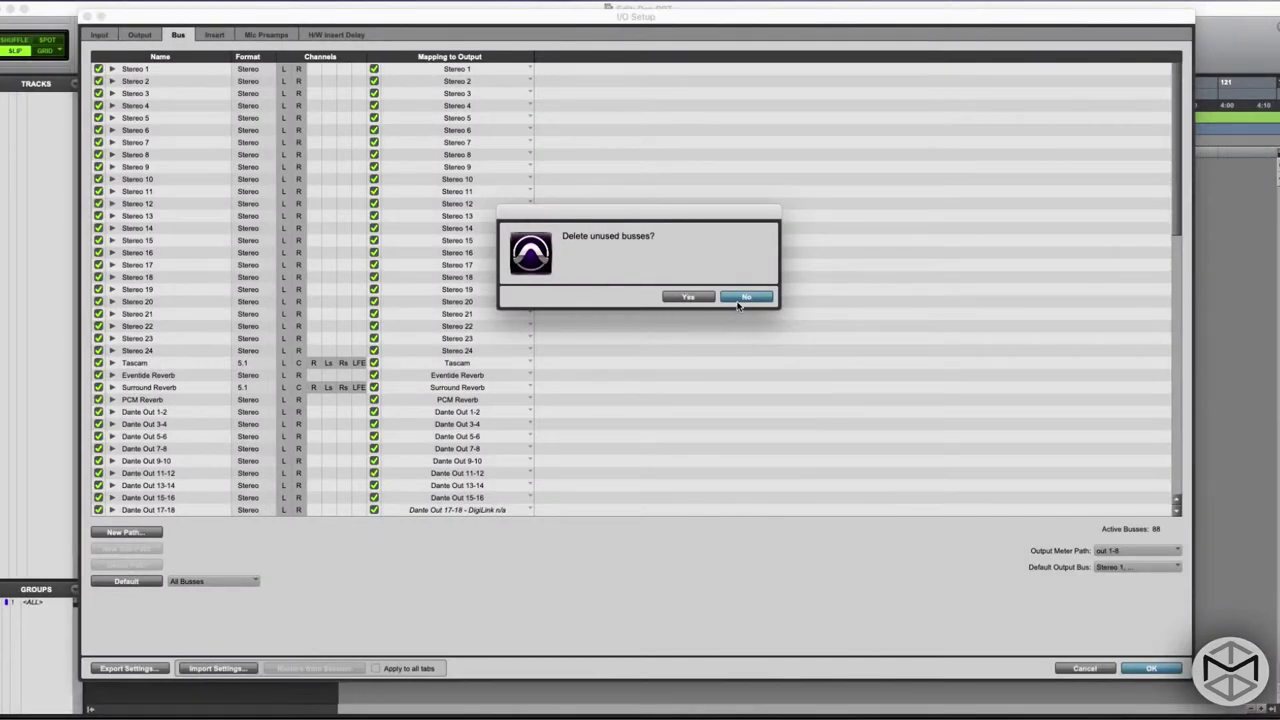
click(688, 297)
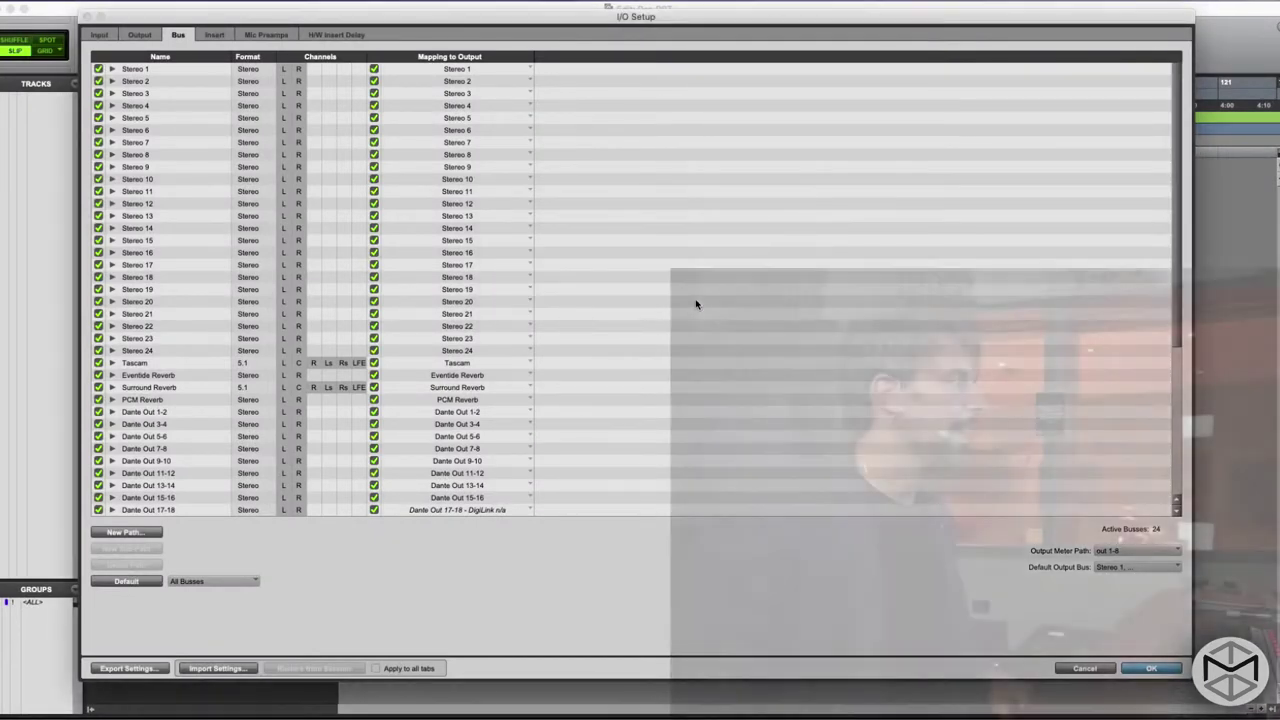
Review the imported bus, input and output paths and accept the I/O Setup
scroll(453, 318, down, 5)
scroll(453, 318, up, 10)
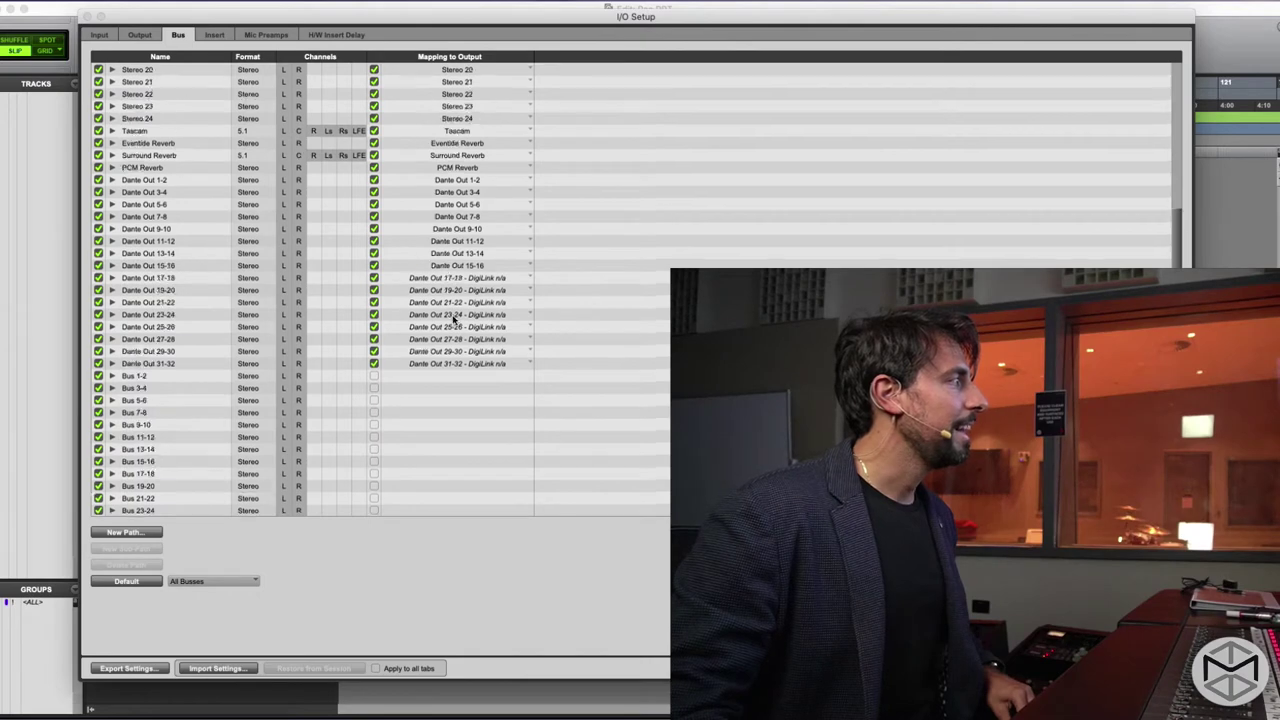
click(99, 35)
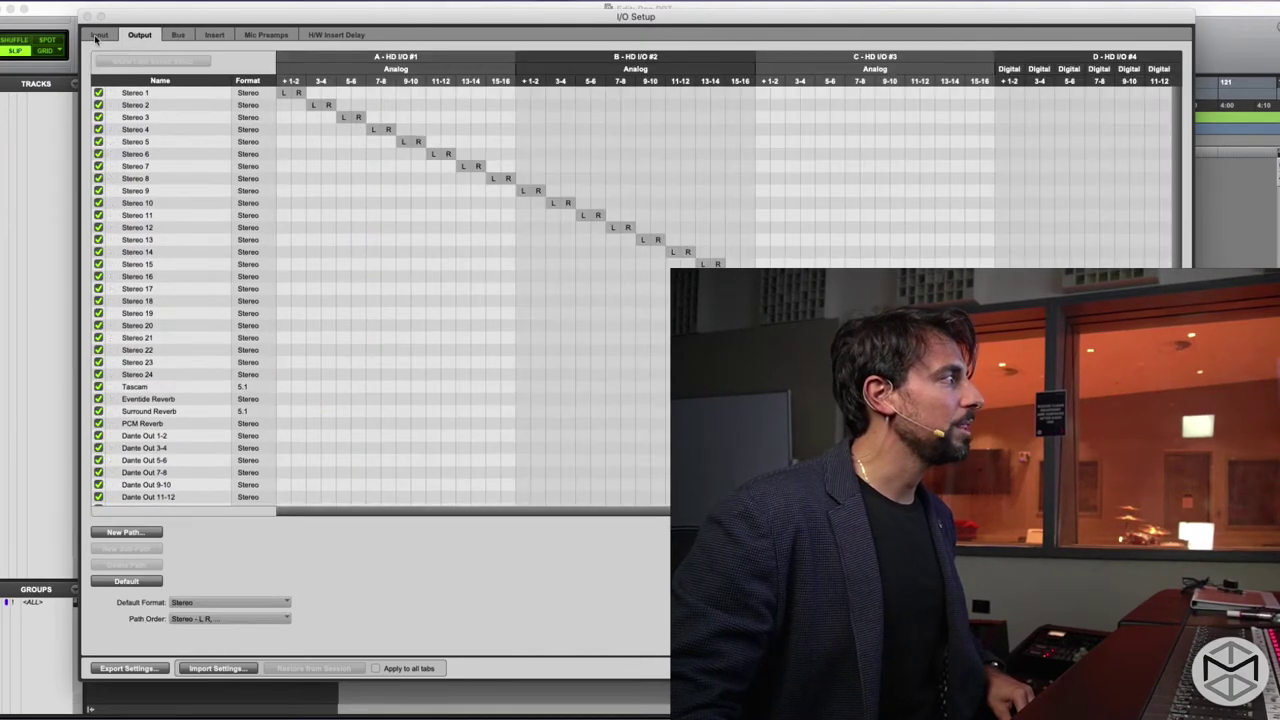
click(132, 37)
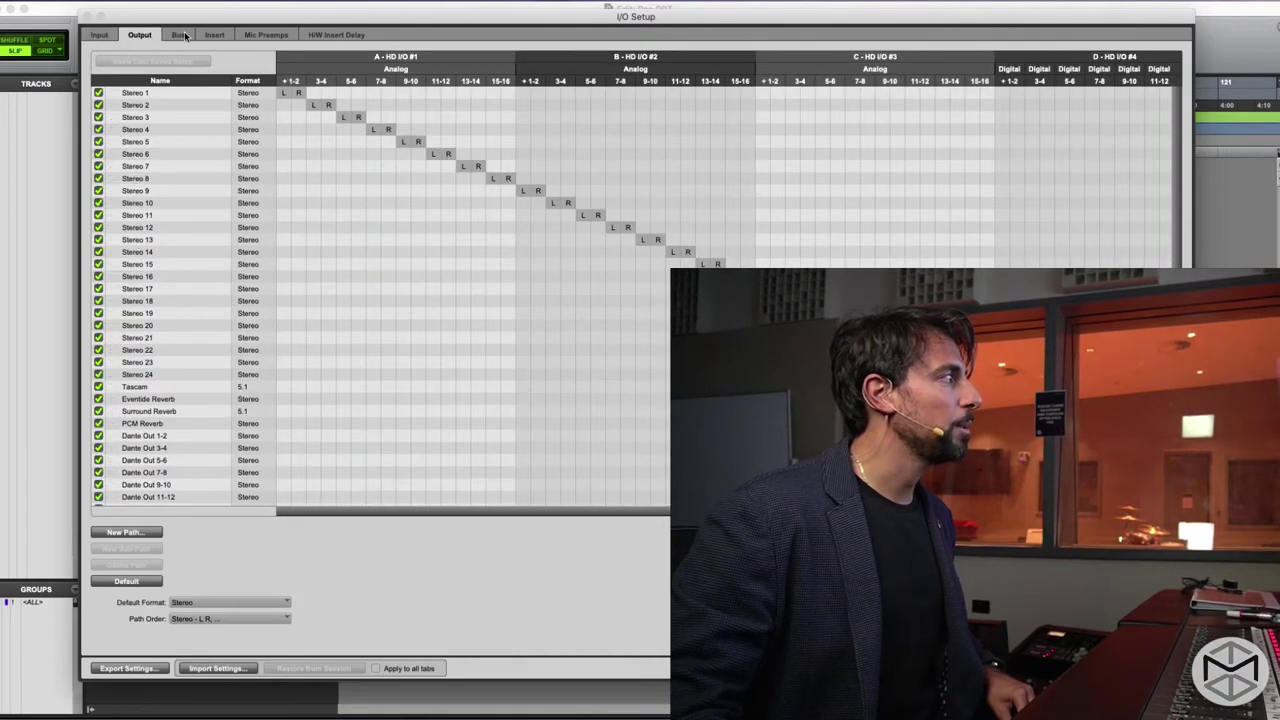
click(184, 36)
click(100, 36)
click(139, 35)
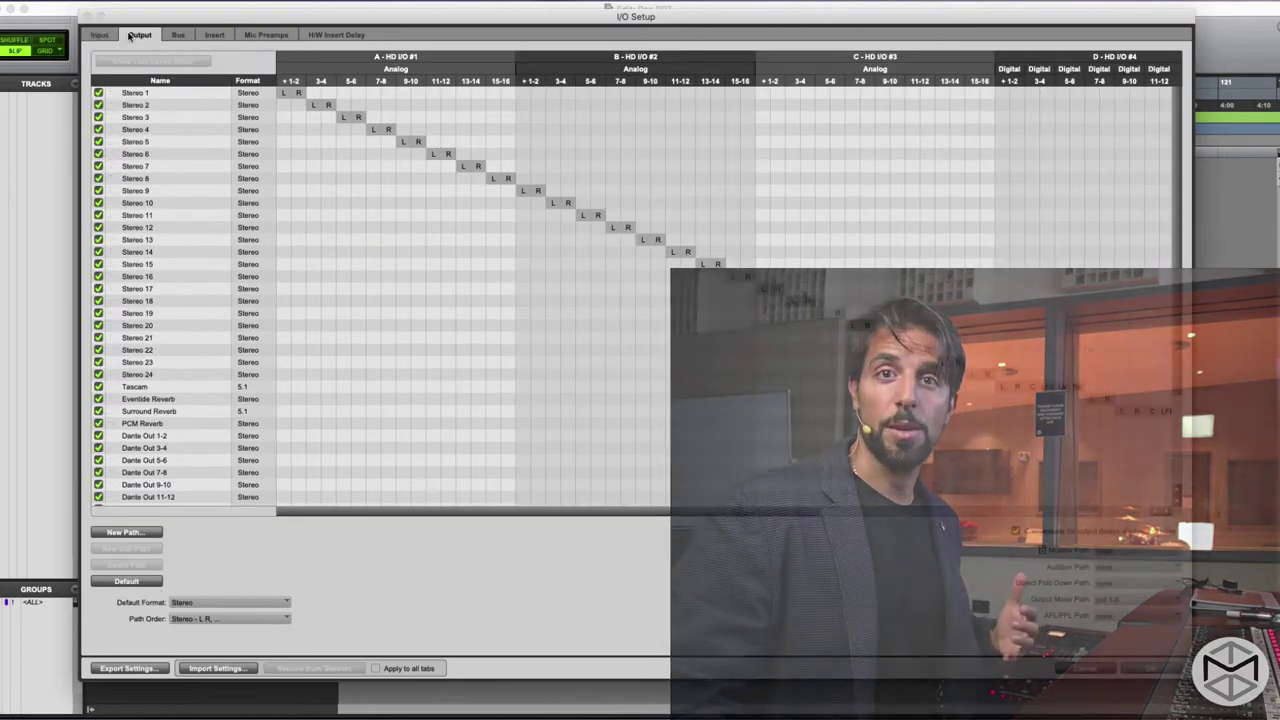
click(1152, 668)
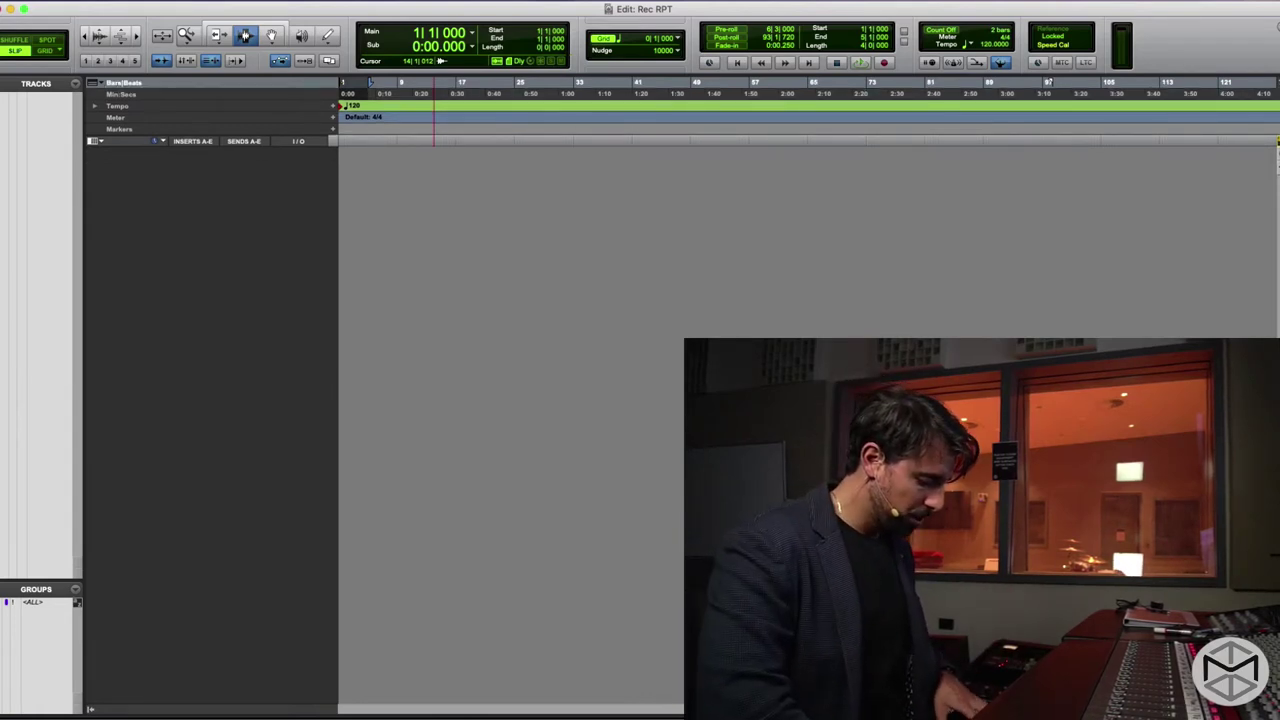
Create one mono audio track in samples named Guitar and increase its track height
key(shift+super+n)
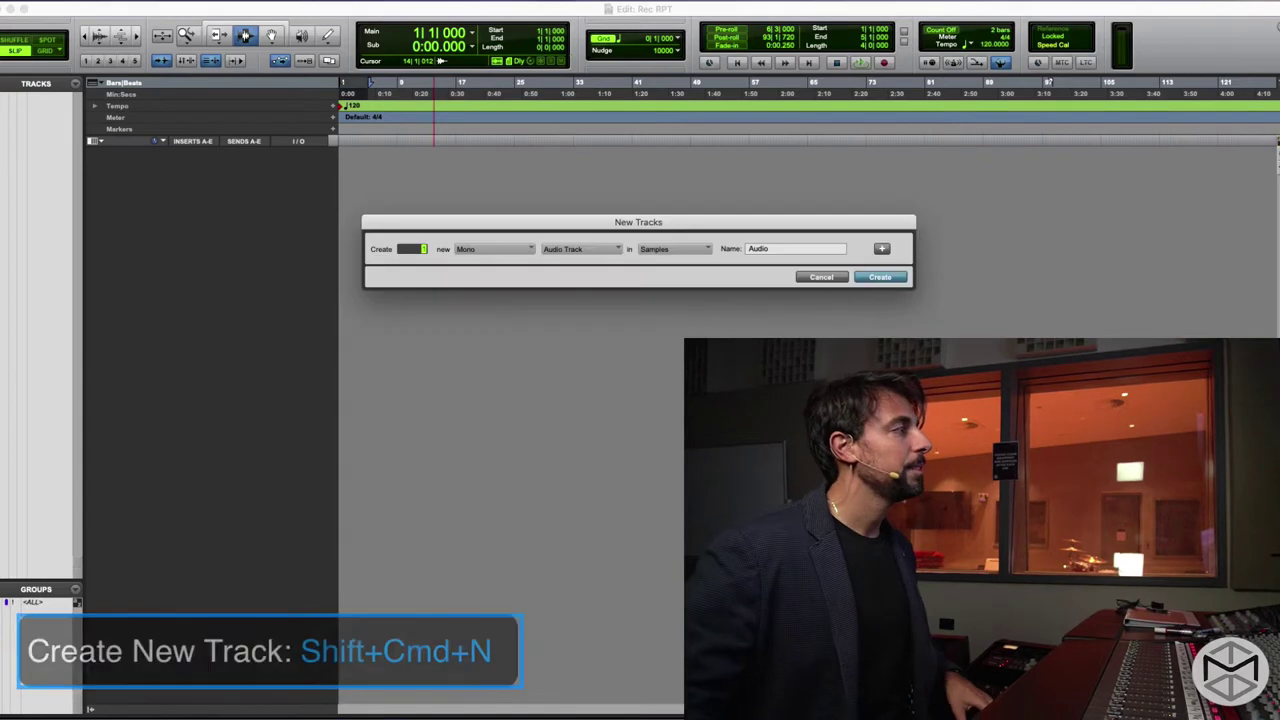
drag(868, 227, 897, 238)
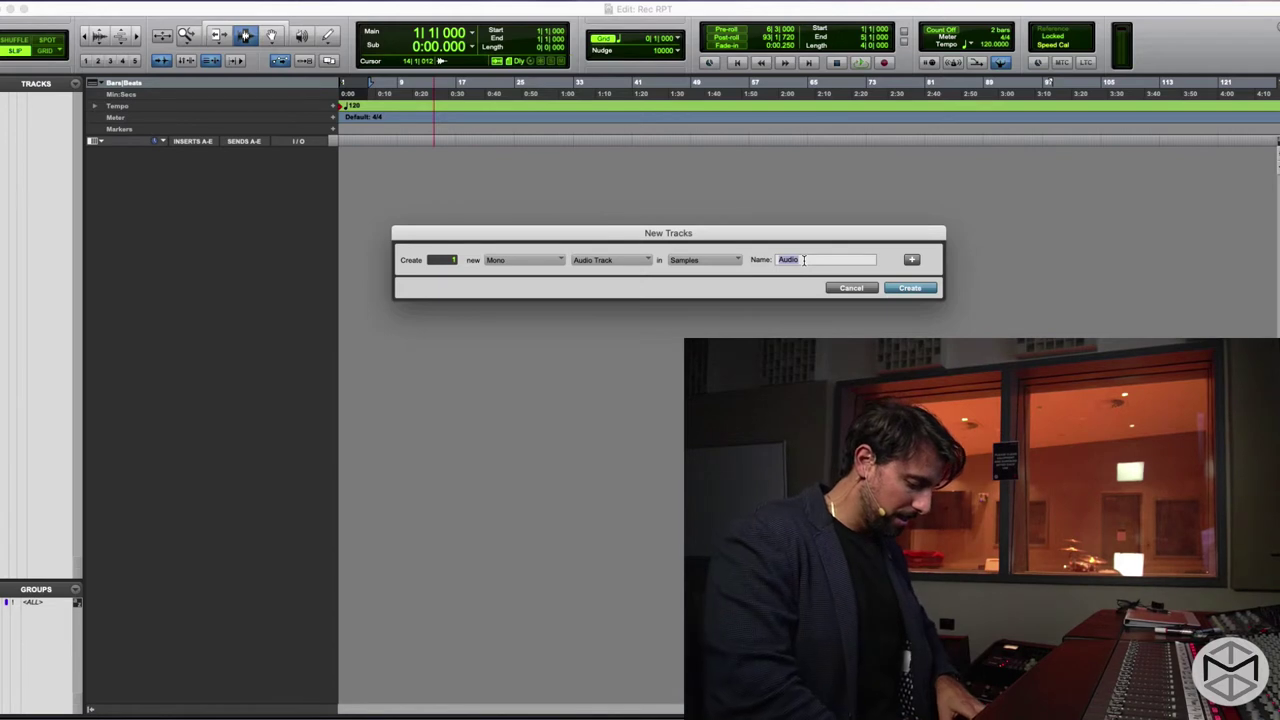
text(t)
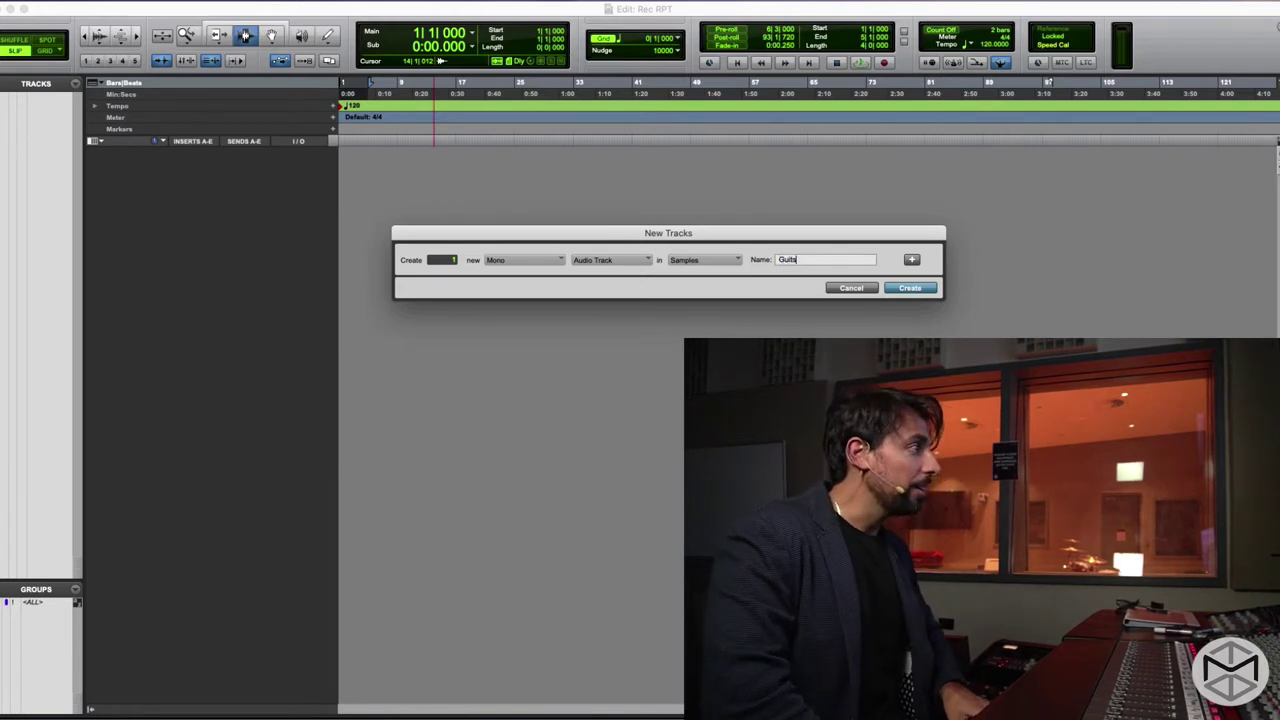
text(sar)
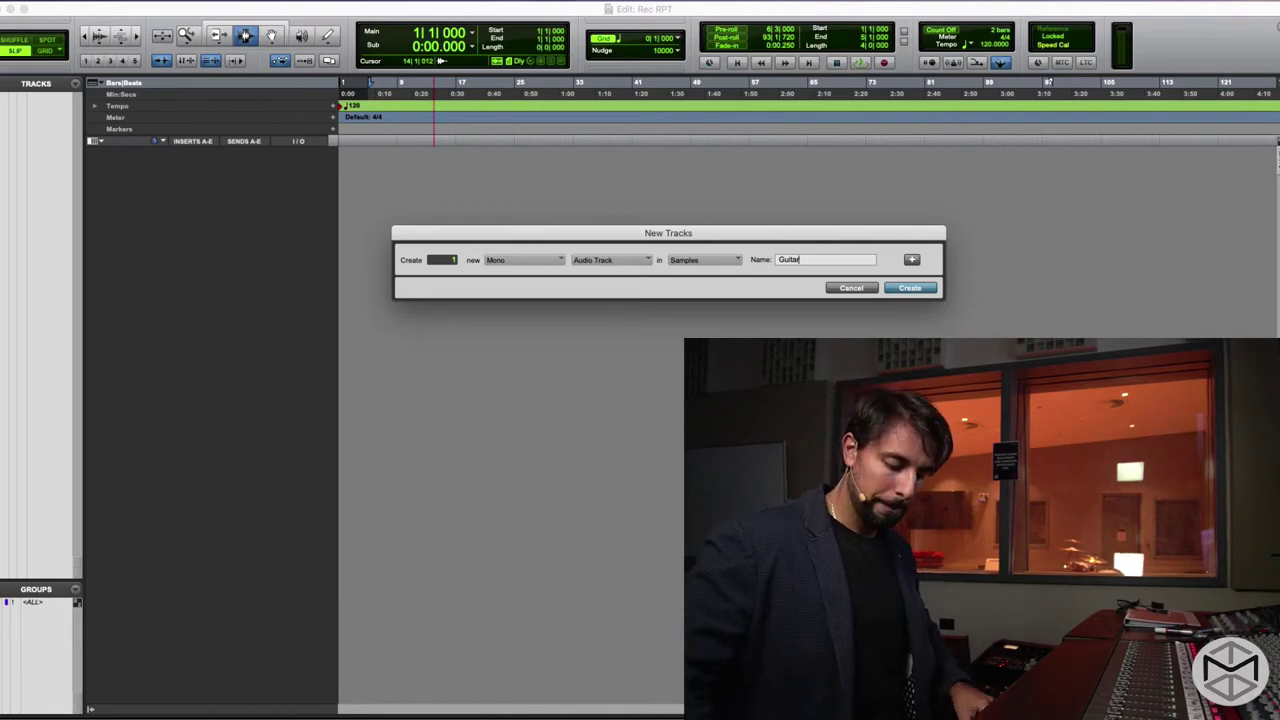
key(Return)
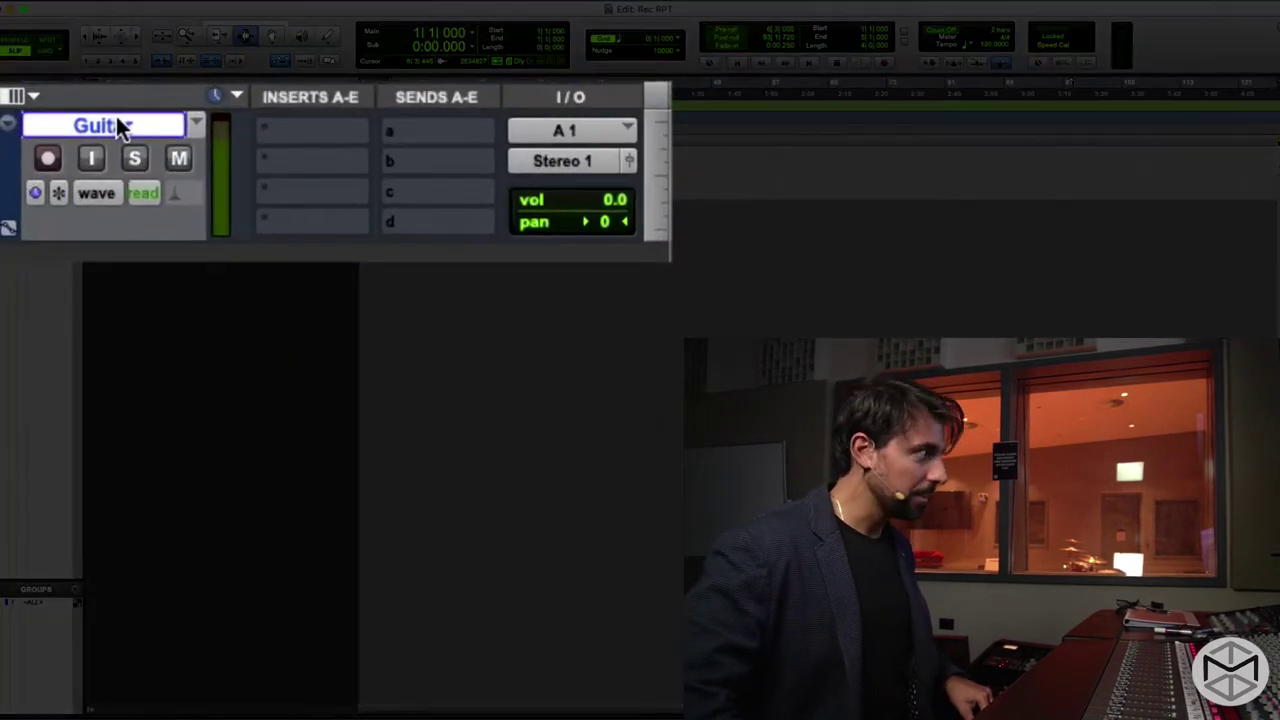
key(ctrl+Up)
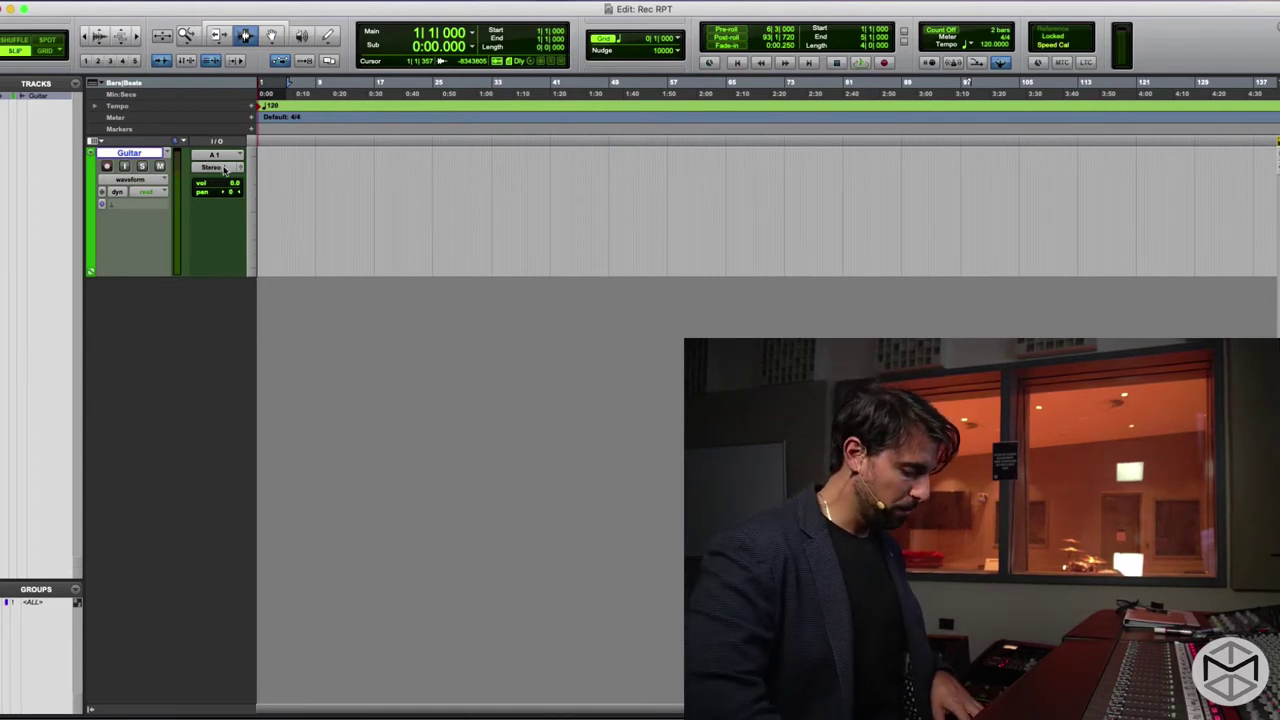
Switch to the Mix window and look through the interface inputs available for the Guitar track
key(super+equal)
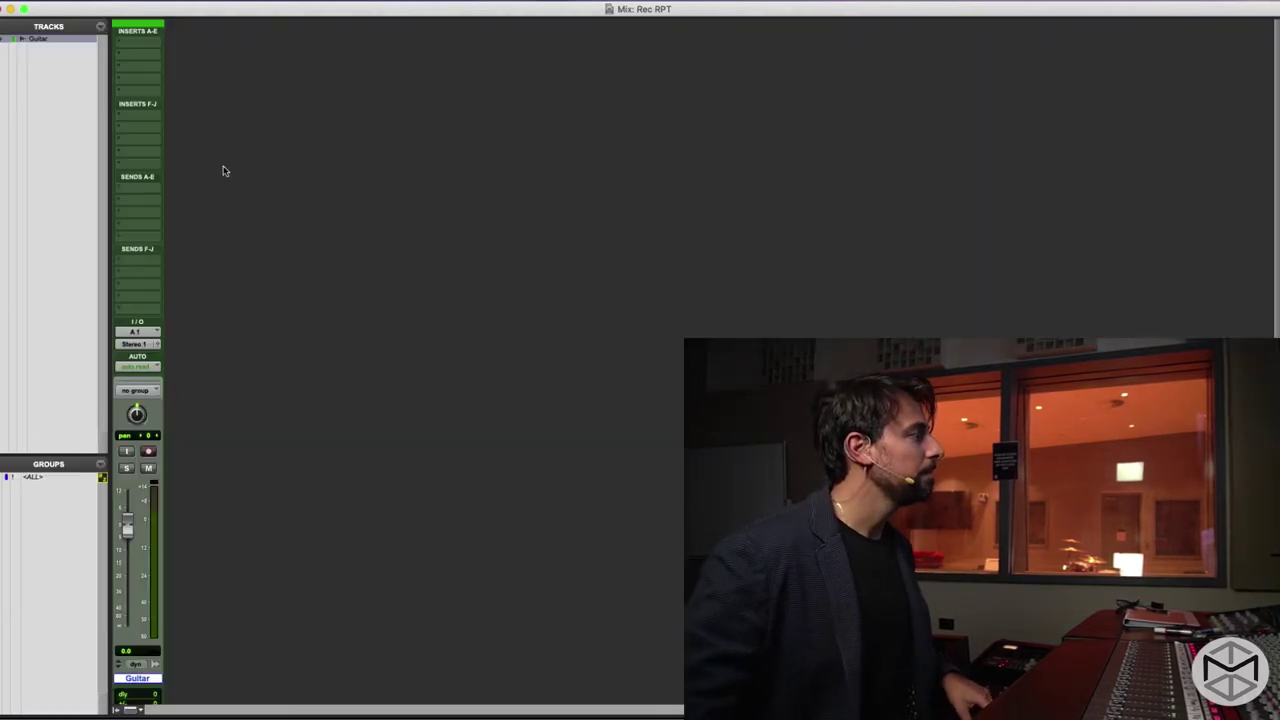
click(142, 337)
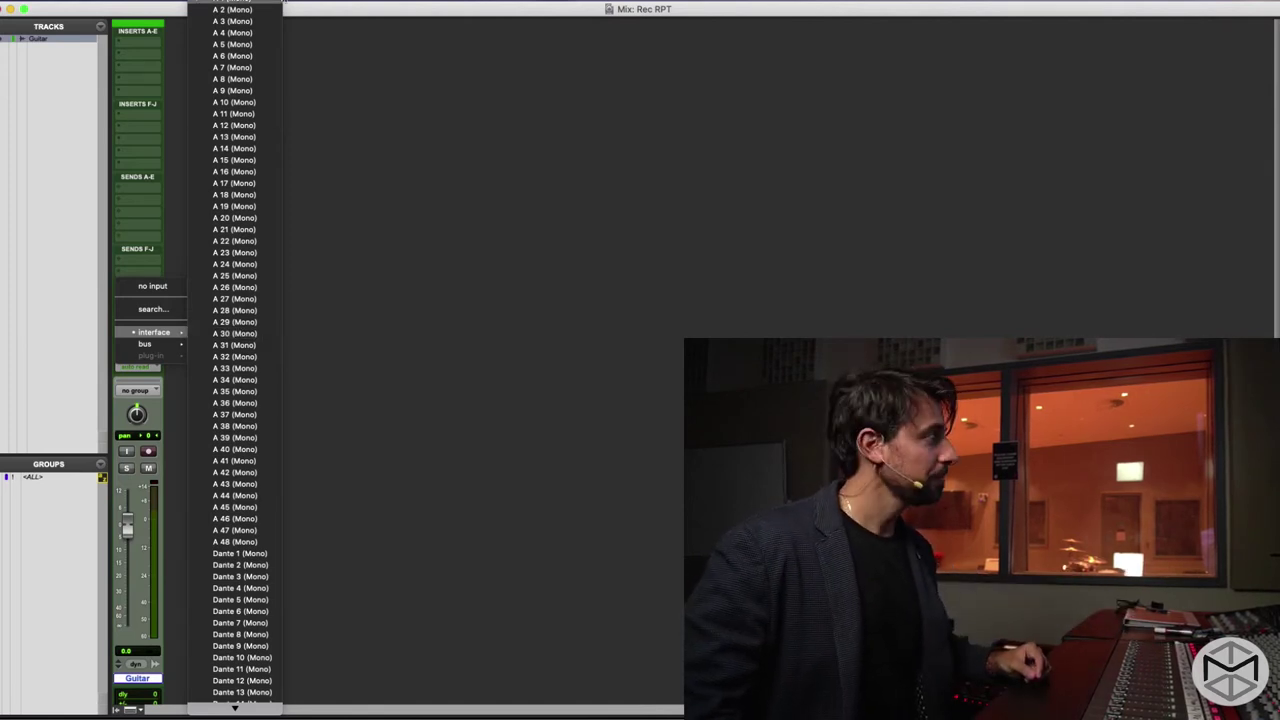
click(235, 10)
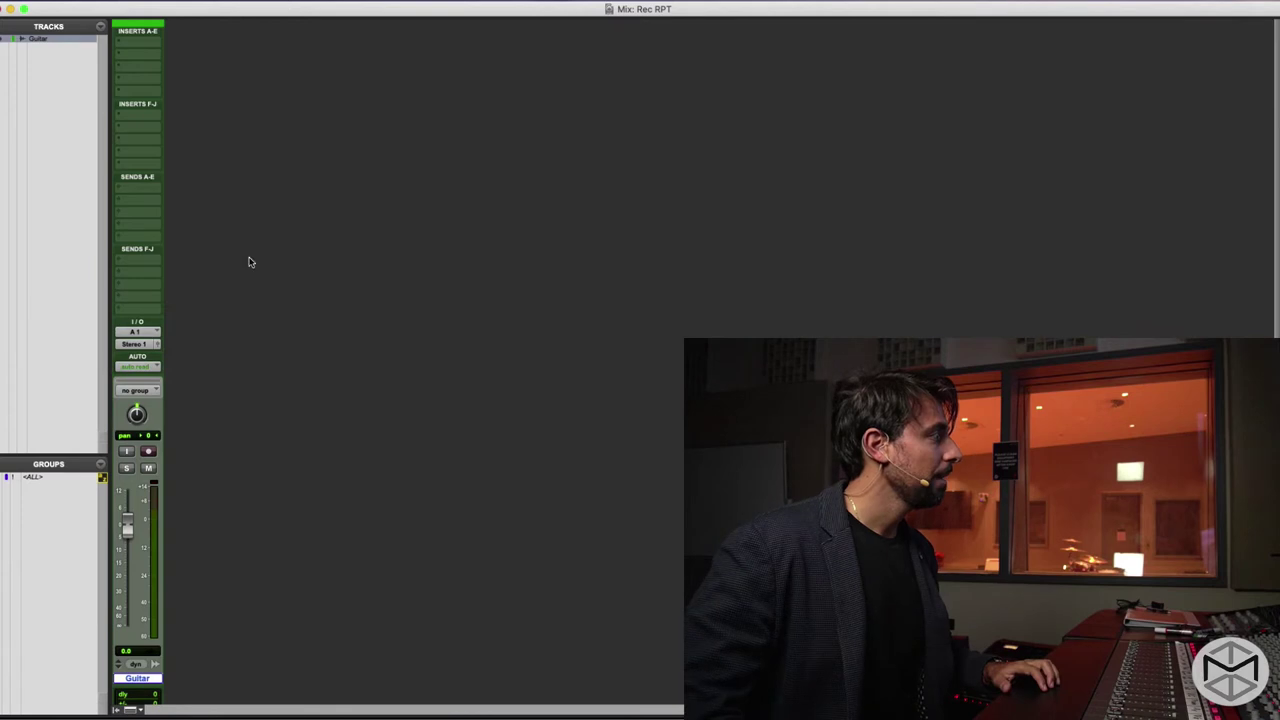
Examine the stereo and mono output paths available for the Guitar track without reassigning its output
click(135, 345)
mouse_move(143, 348)
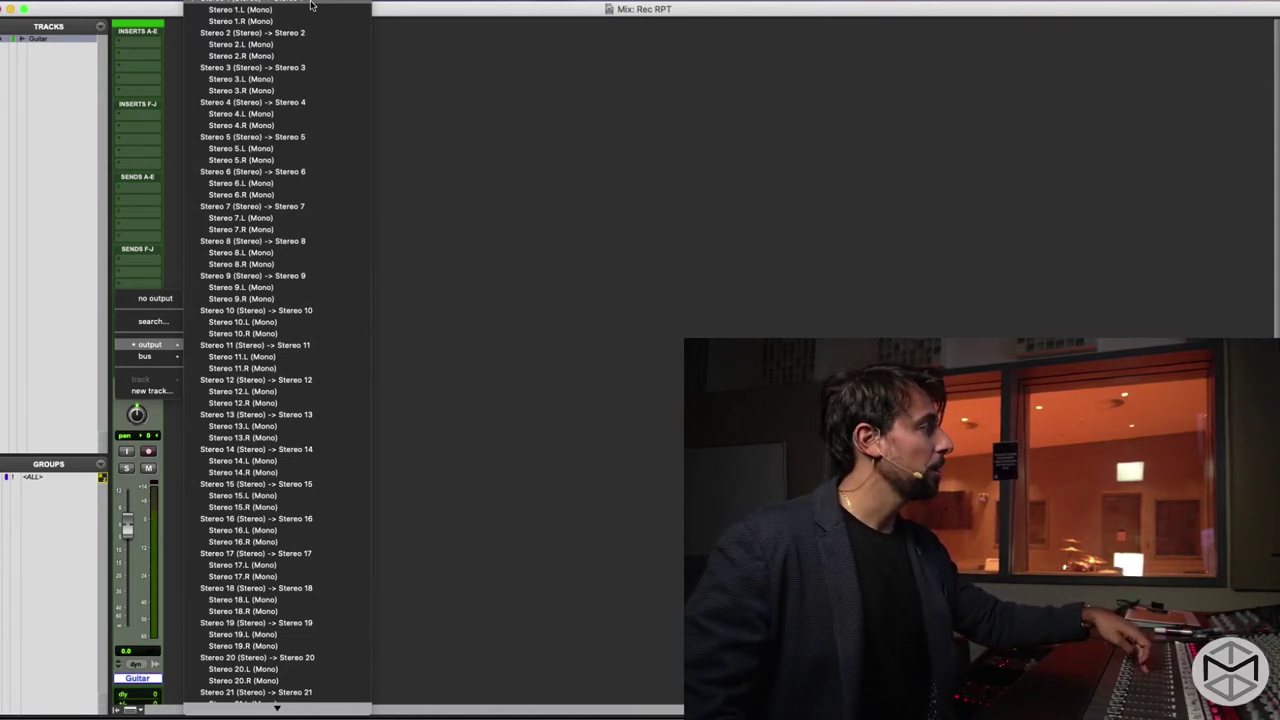
click(393, 238)
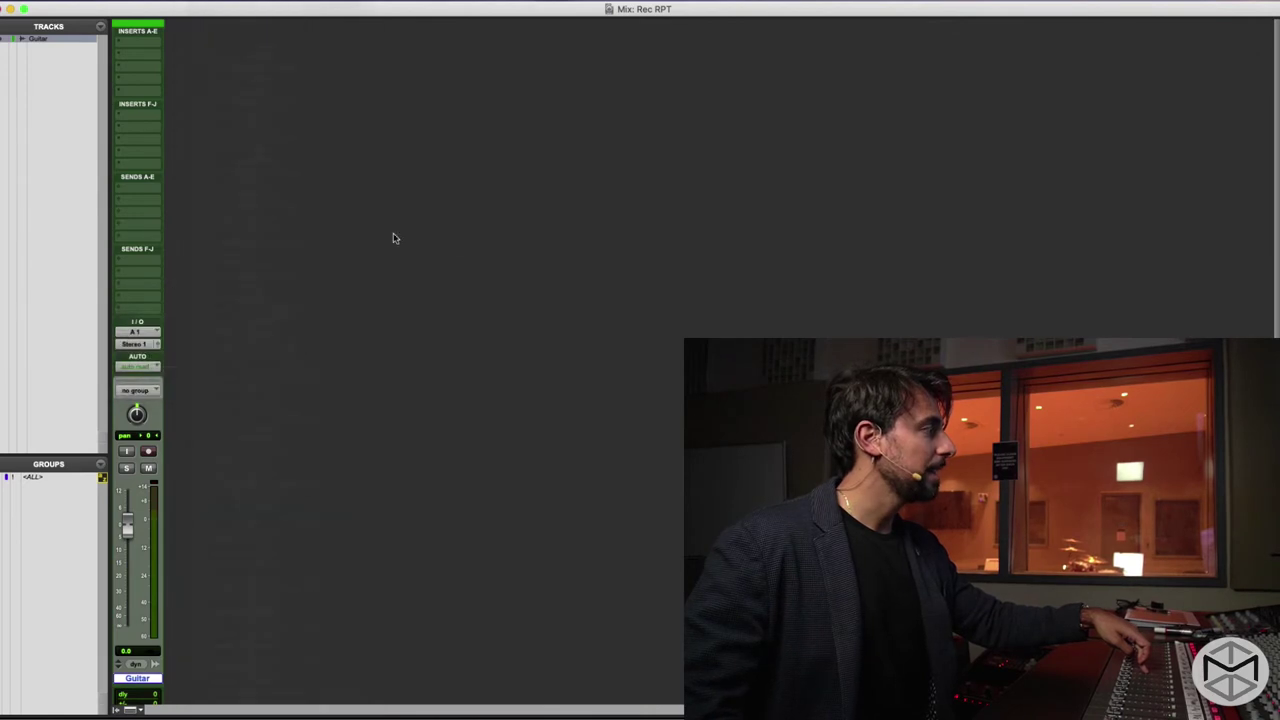
click(137, 344)
mouse_move(152, 347)
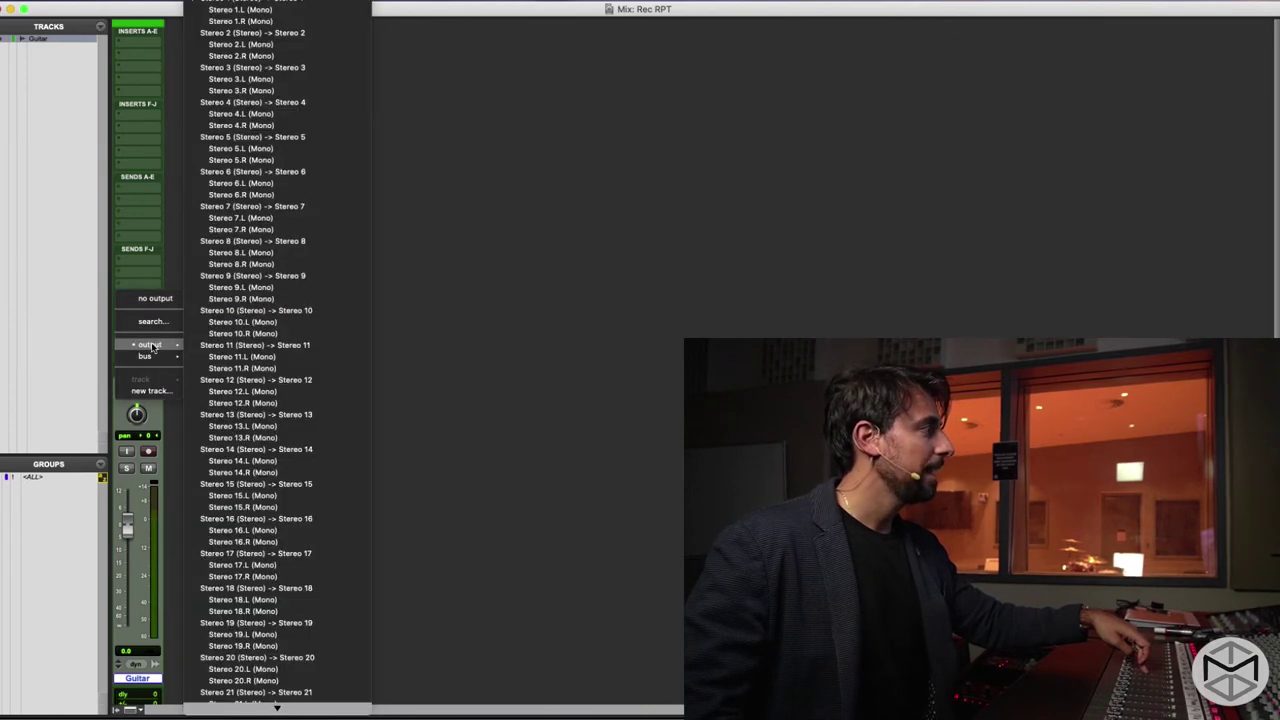
click(322, 276)
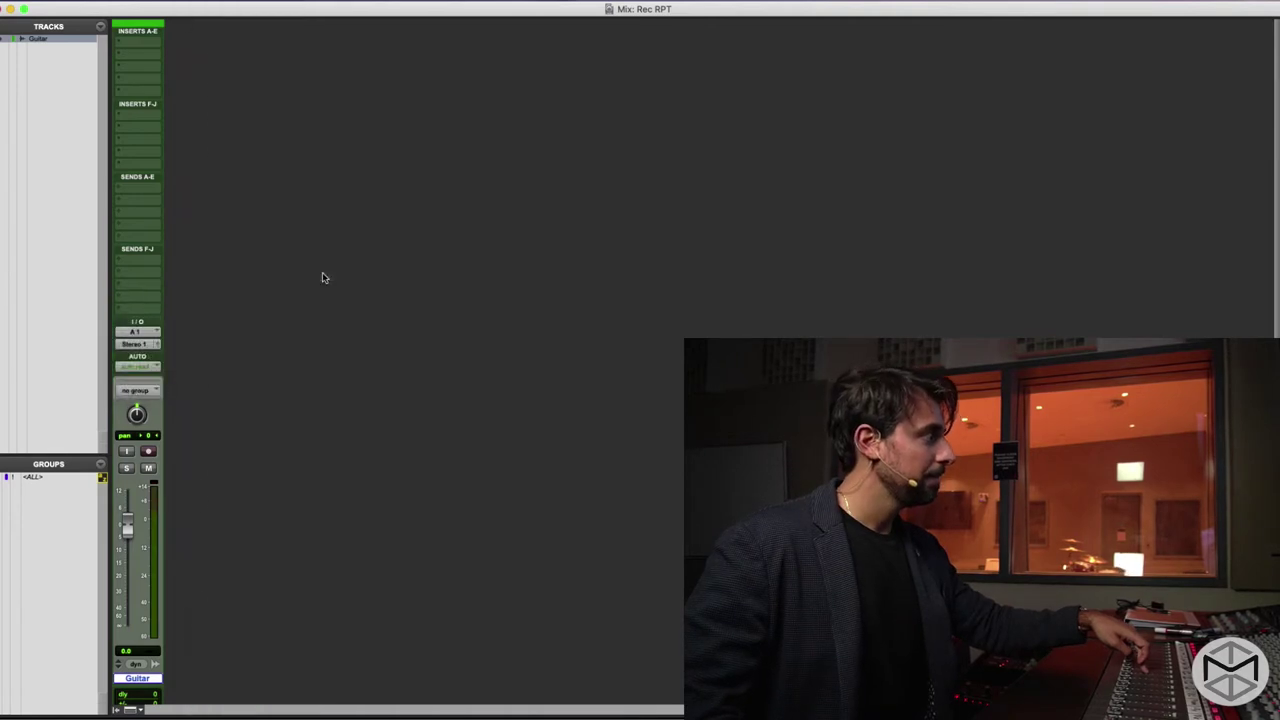